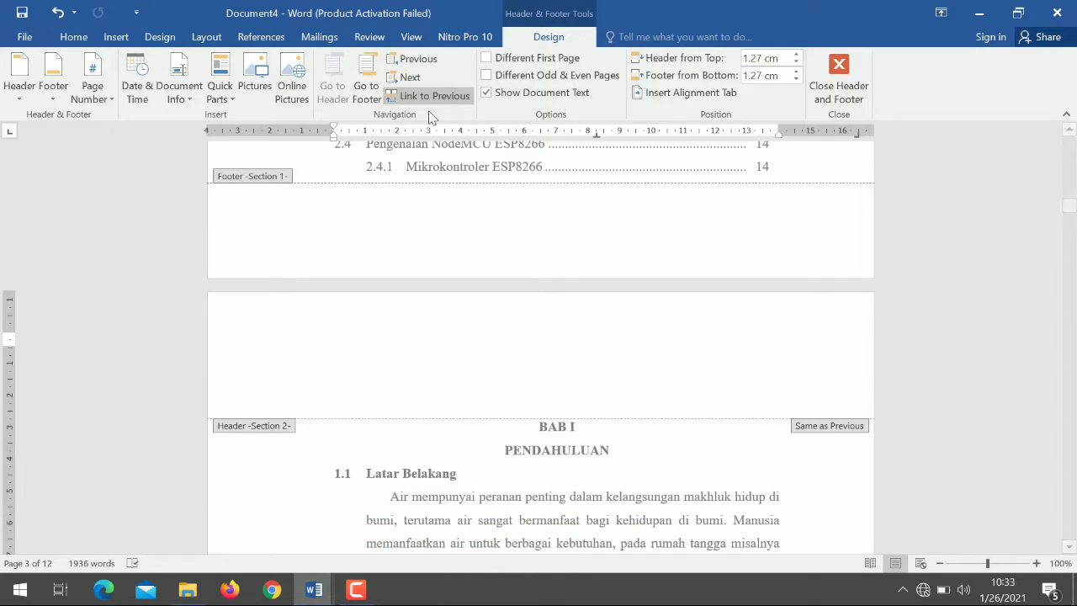
- Unlink the header and footer of section 2, starting at BAB I, from the previous section
left_click(426, 99)
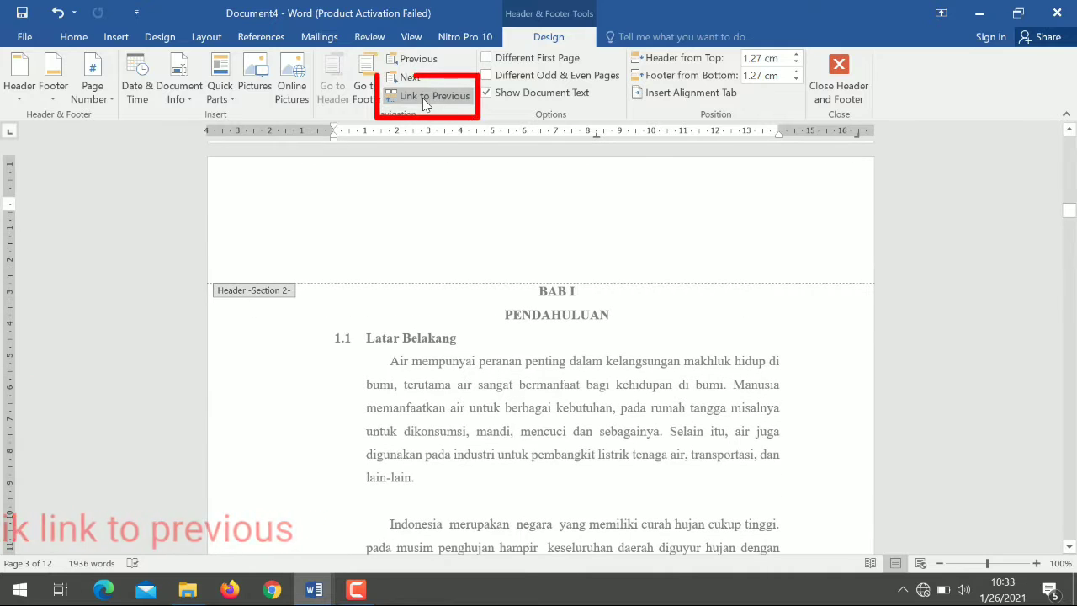
left_click(366, 88)
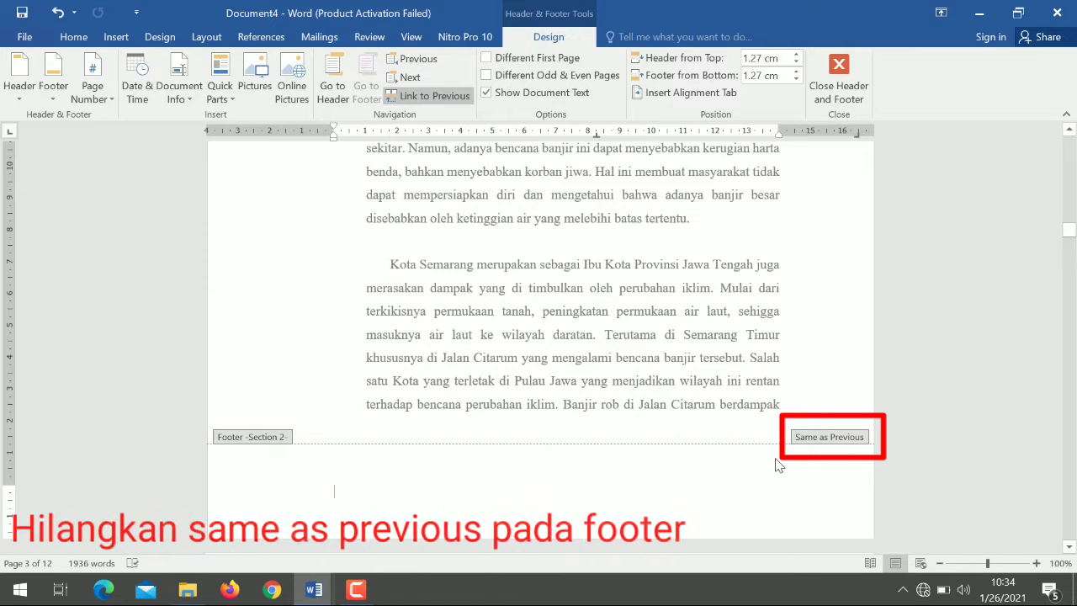
left_click(423, 96)
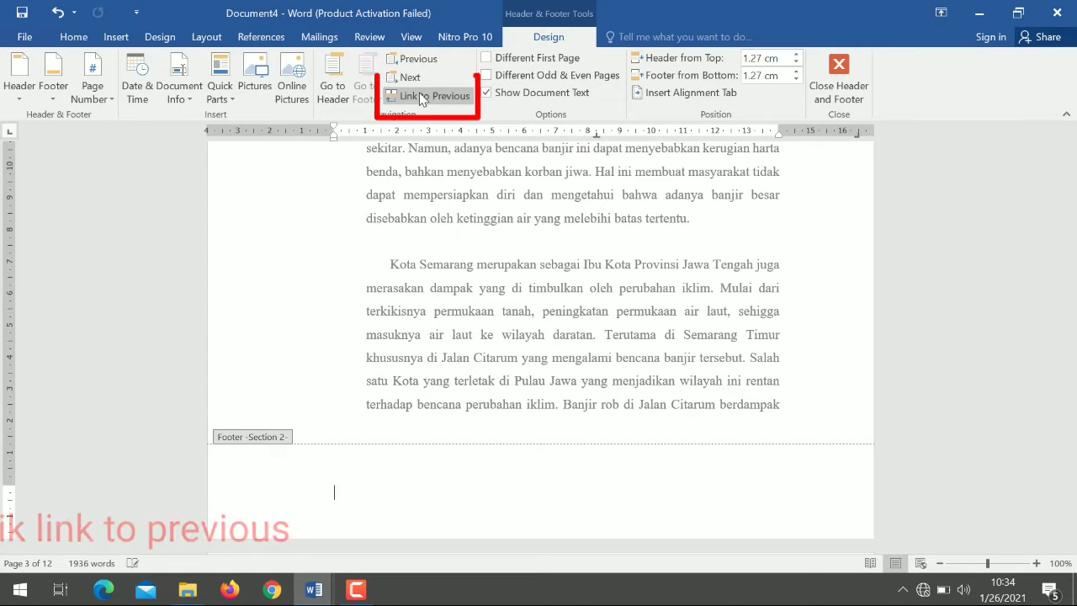
- Enable Different First Page for section 2, unlink its first-page footer and header from the previous section, and return to the body text
left_click(487, 59)
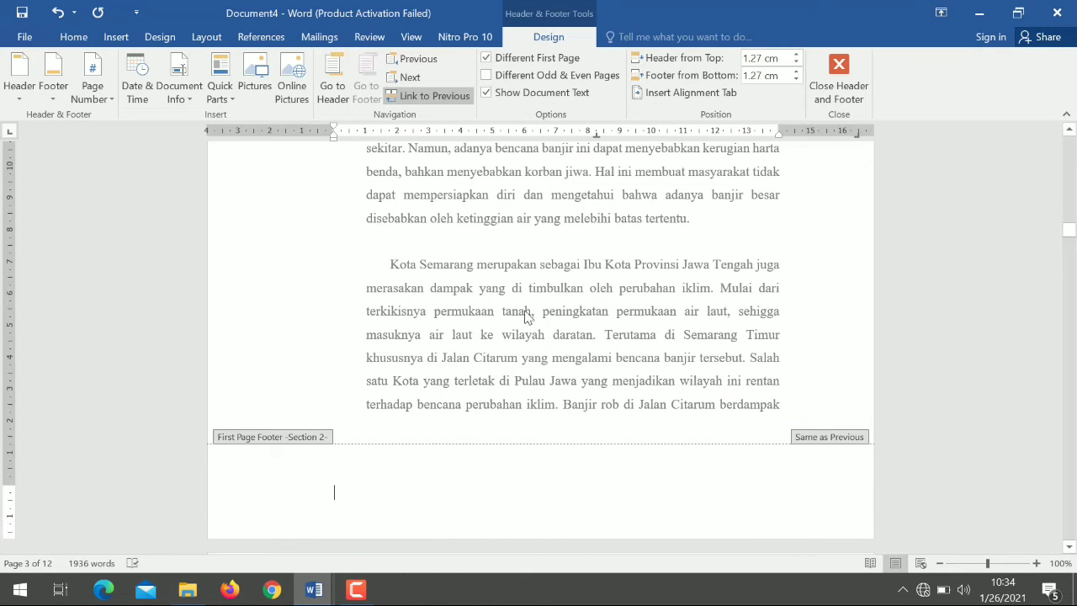
left_click(406, 96)
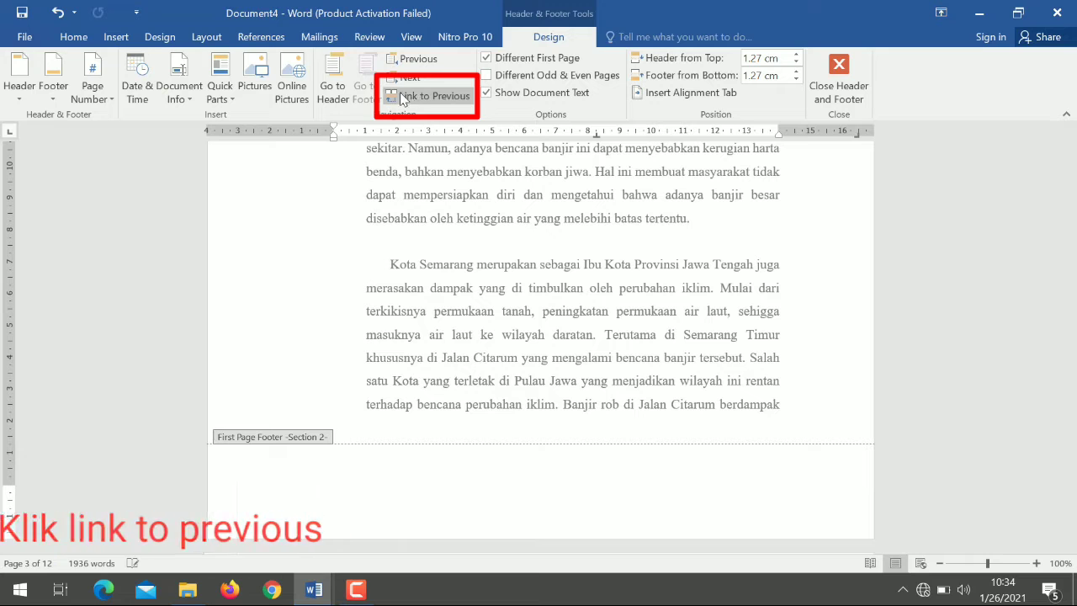
left_click(331, 93)
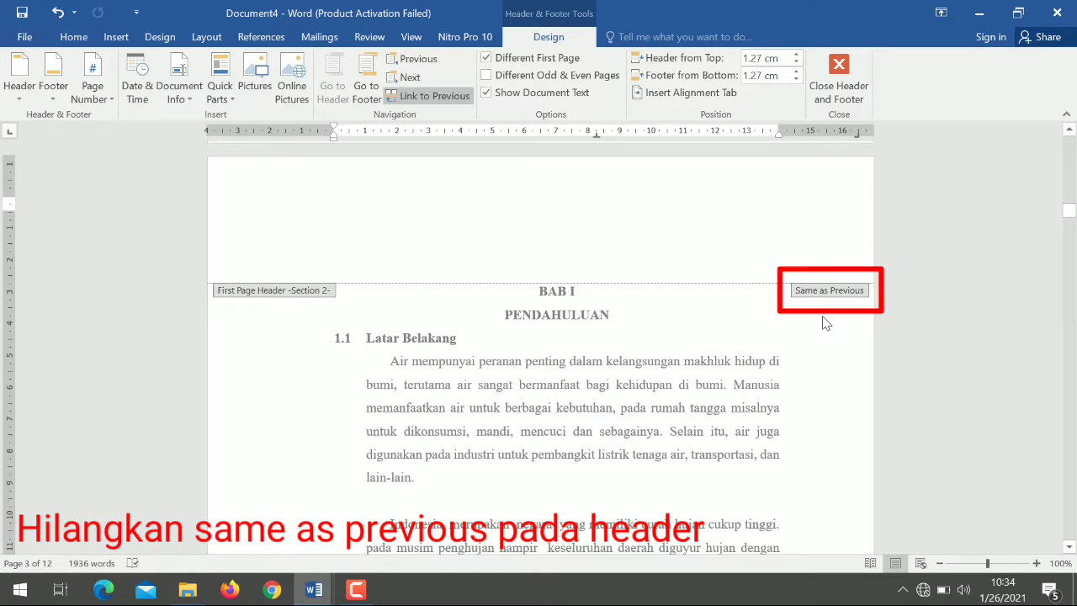
left_click(425, 98)
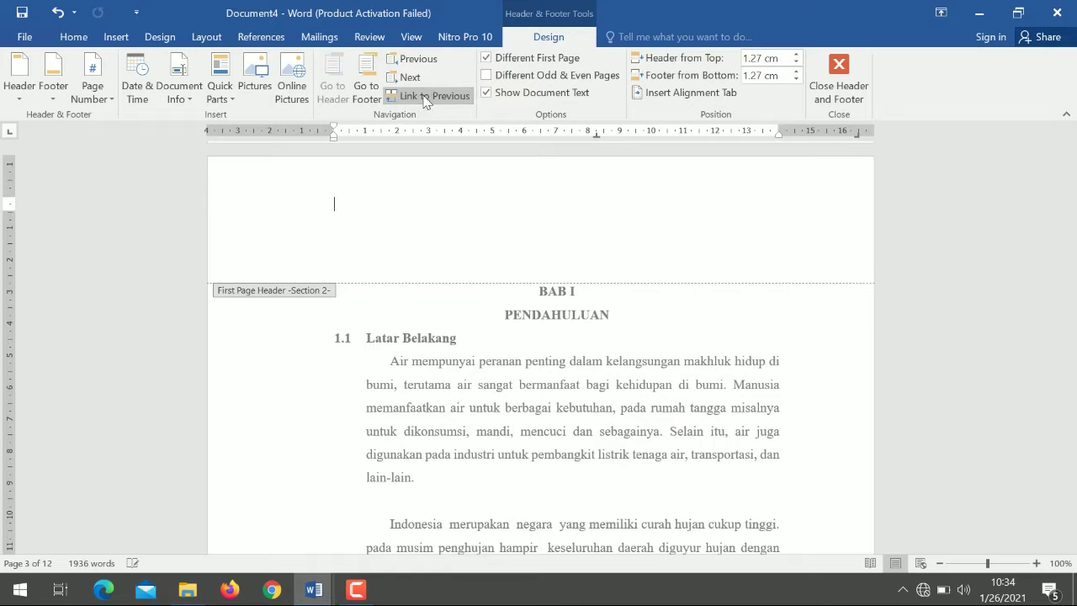
left_click(847, 88)
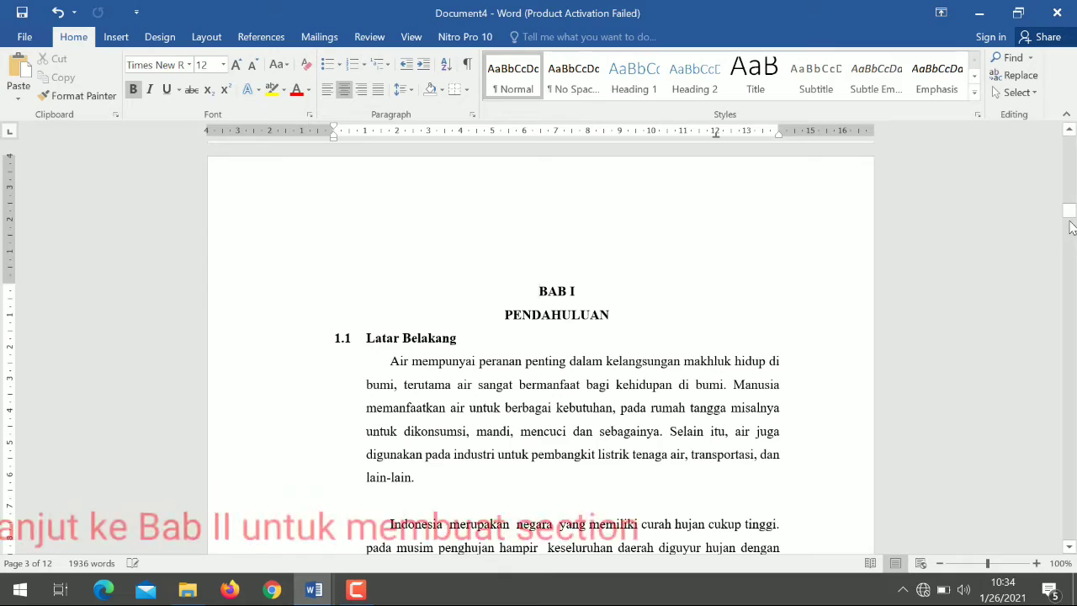
- Insert a Next Page section break before the BAB II heading and check the section label in that page's header
left_click_drag(1069, 216, 1070, 273)
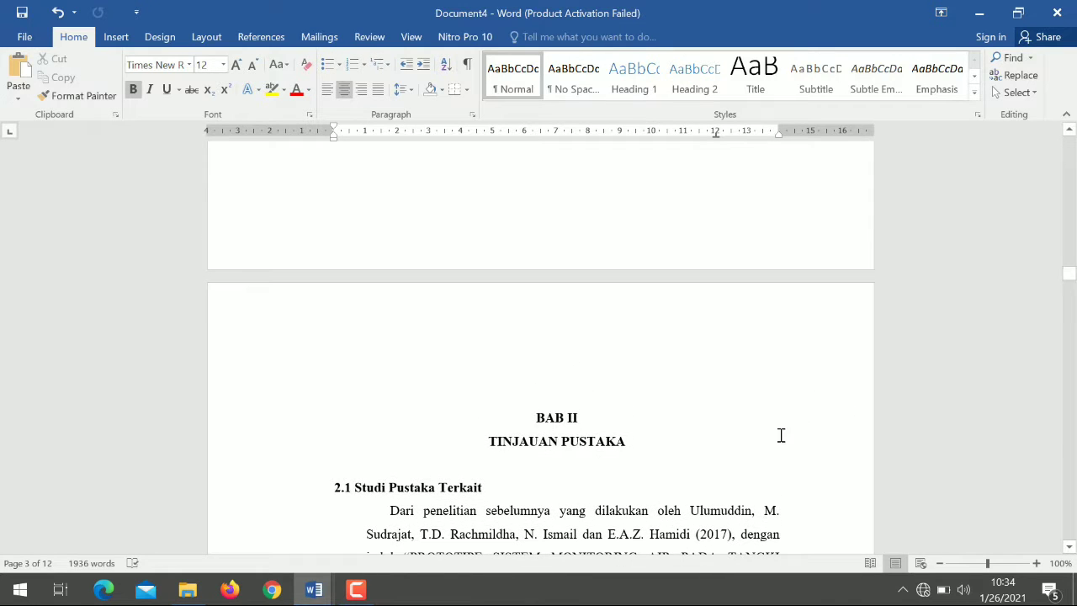
left_click(530, 417)
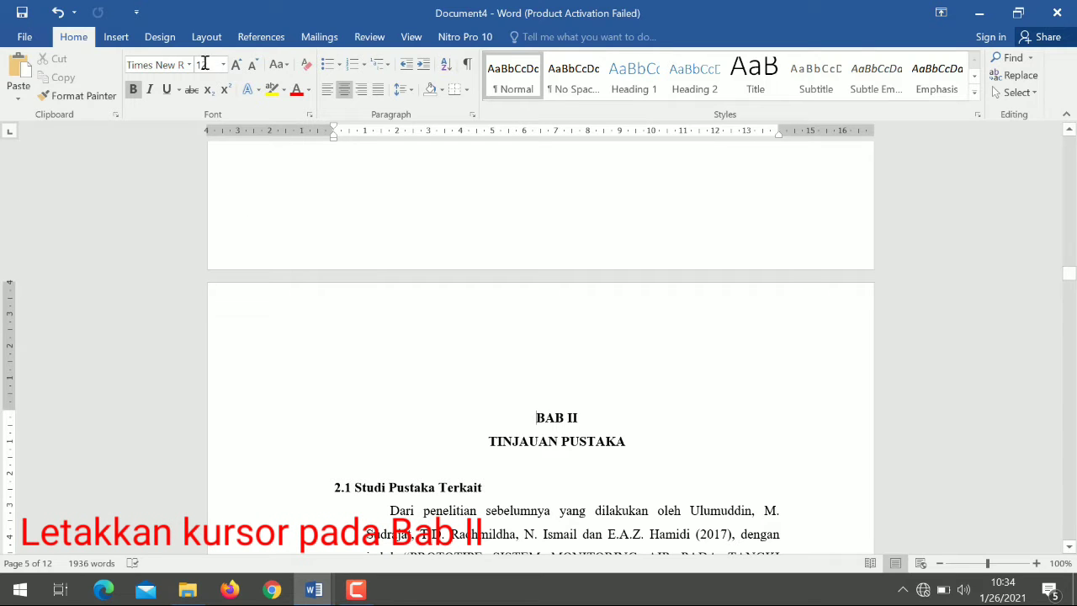
left_click(206, 36)
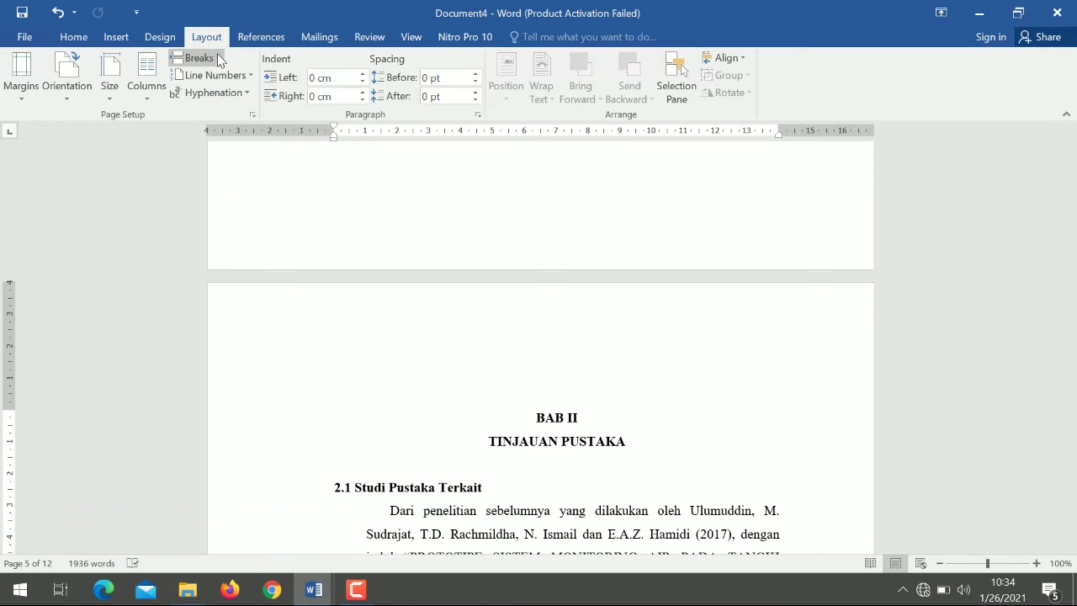
left_click(202, 59)
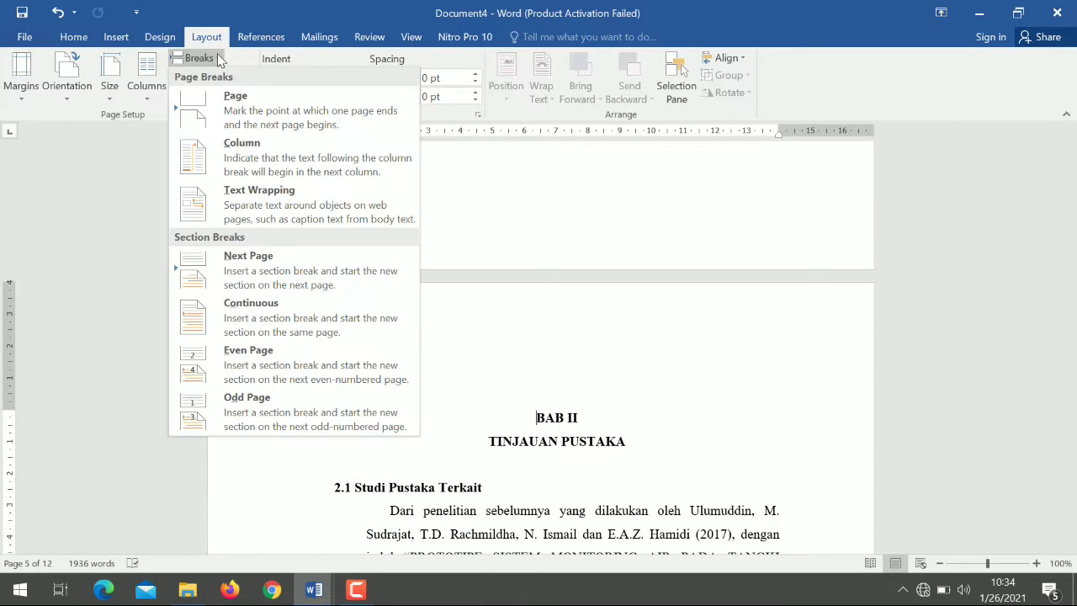
left_click(291, 272)
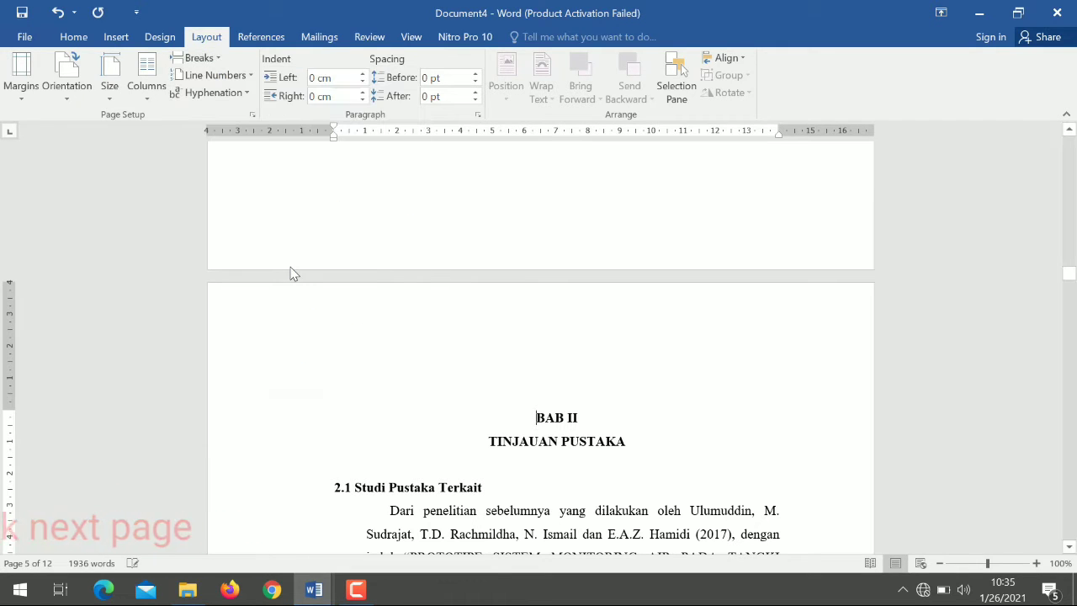
double_click(577, 338)
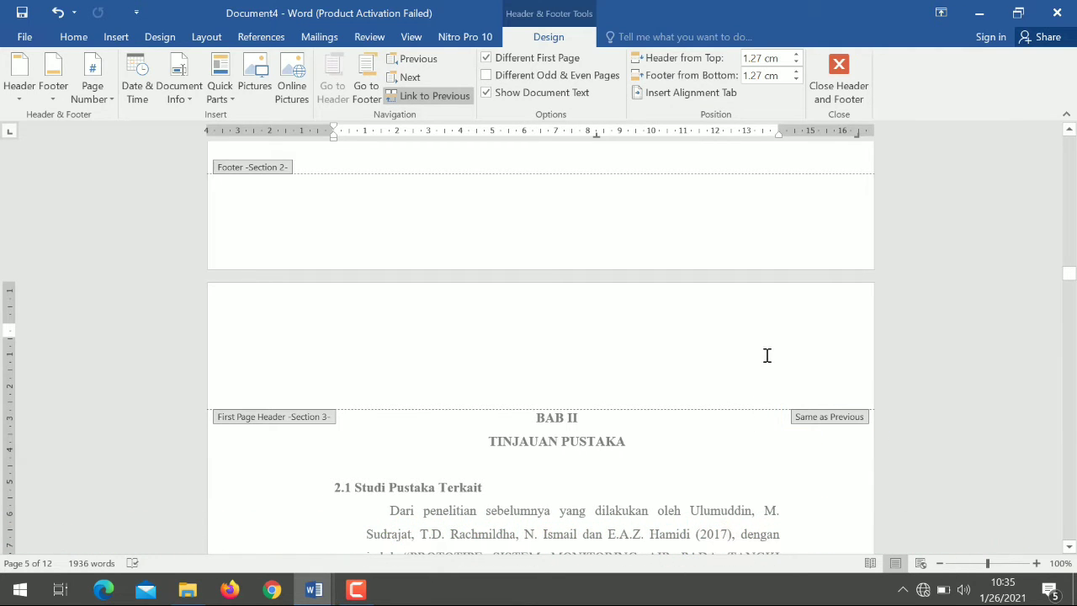
left_click(823, 88)
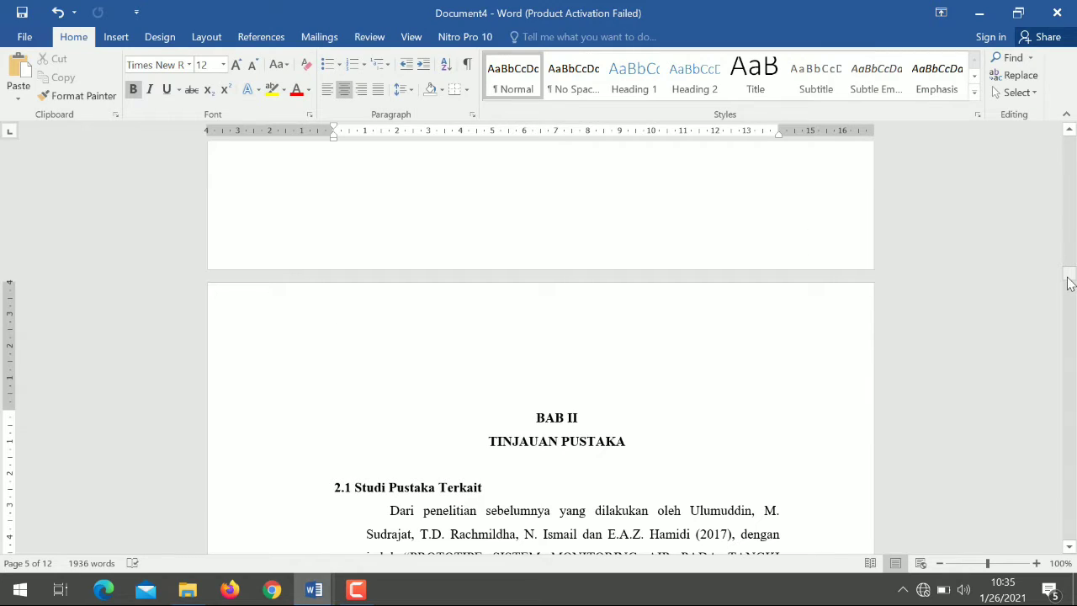
- Insert a Next Page section break before the BAB III heading and check the section label in that page's header
left_click_drag(1069, 282, 1068, 343)
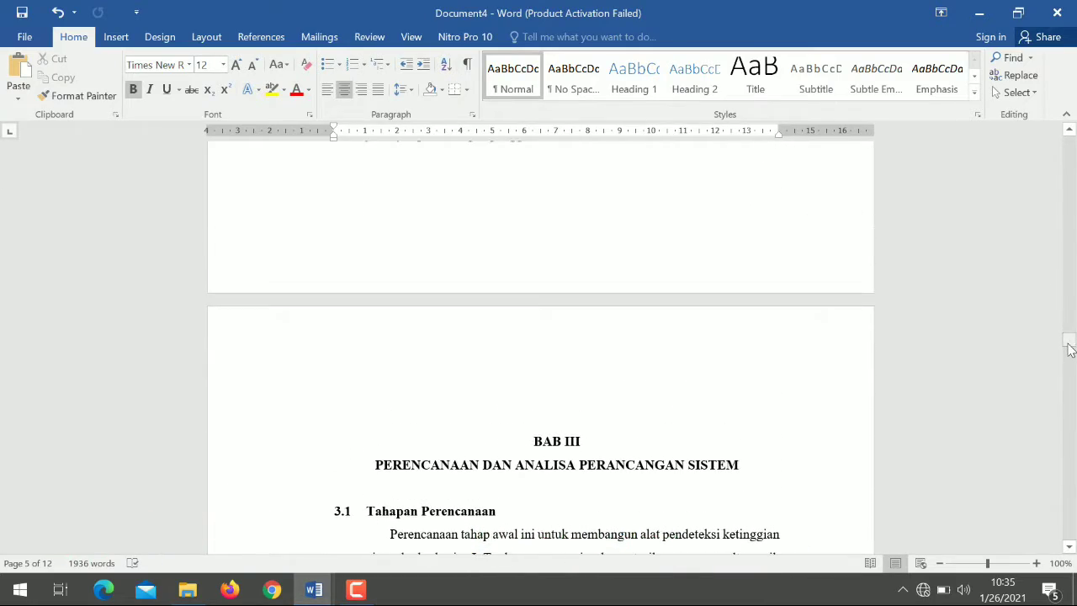
left_click(514, 439)
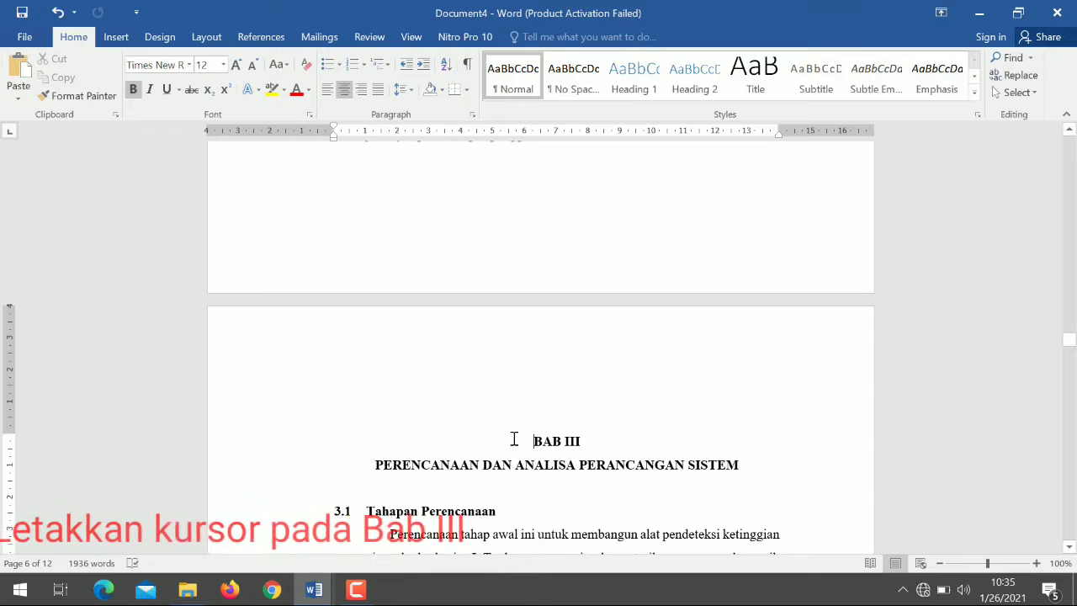
left_click(209, 38)
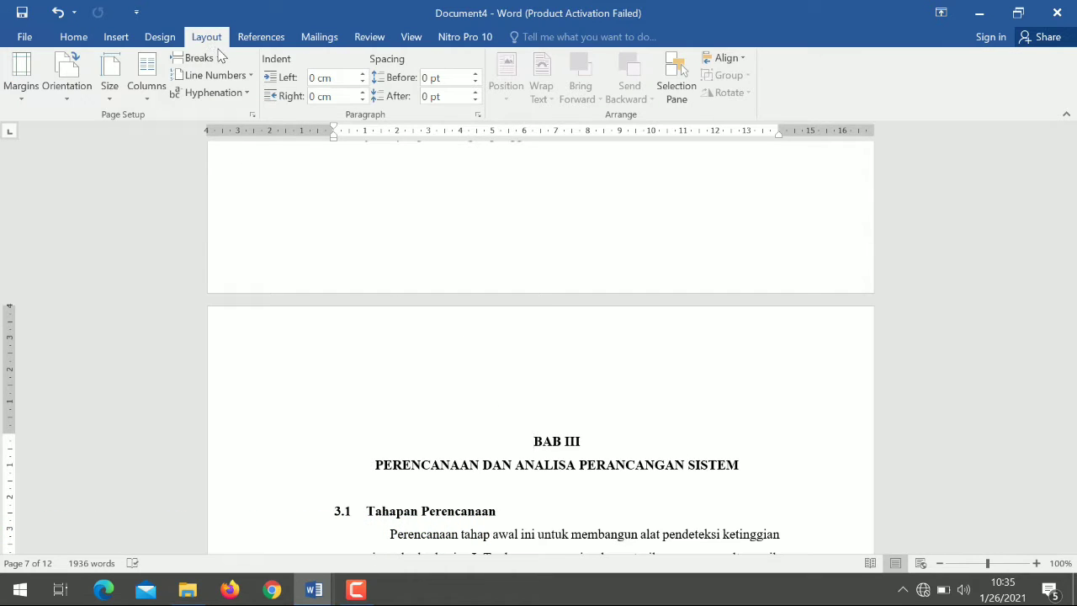
left_click(200, 57)
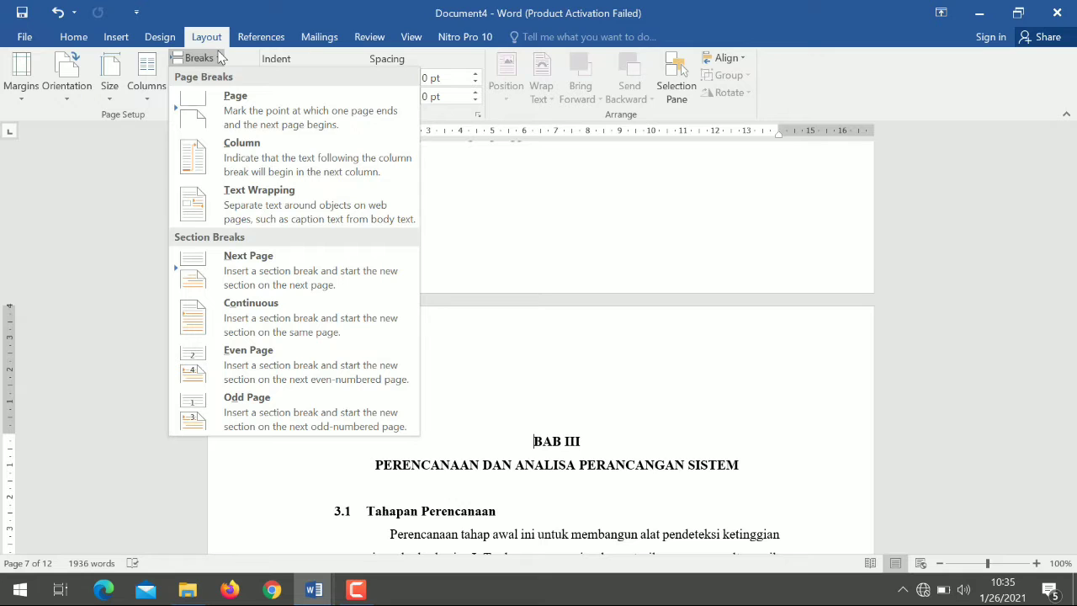
left_click(300, 264)
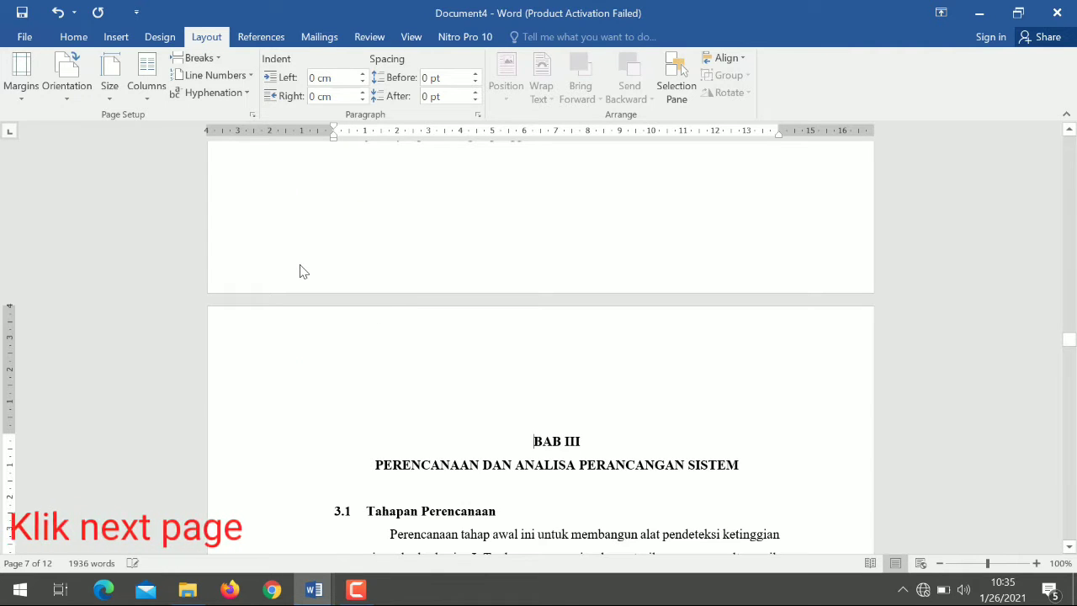
double_click(565, 352)
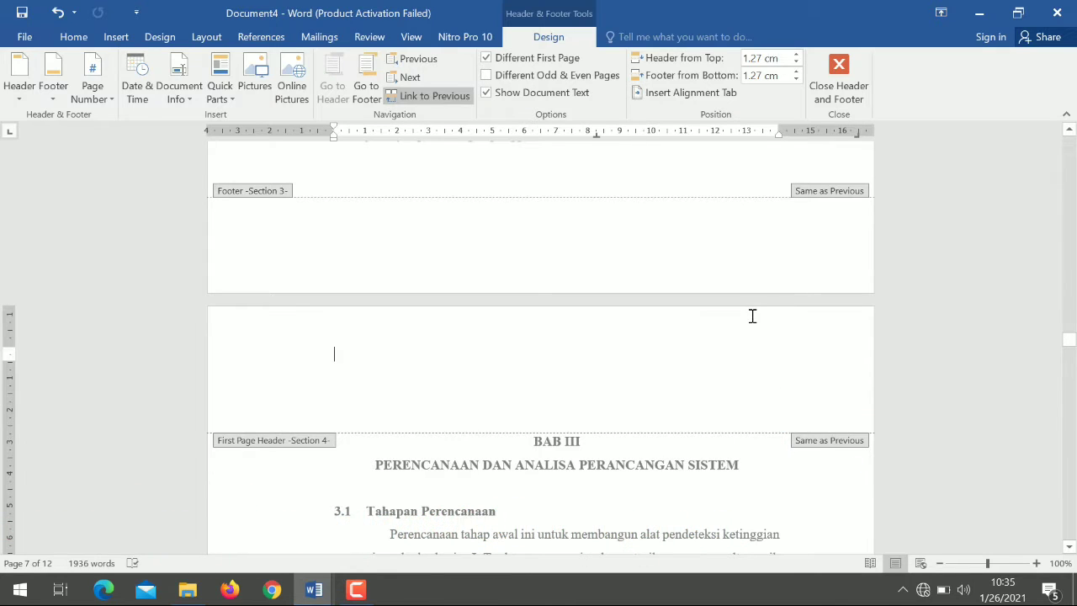
left_click(840, 82)
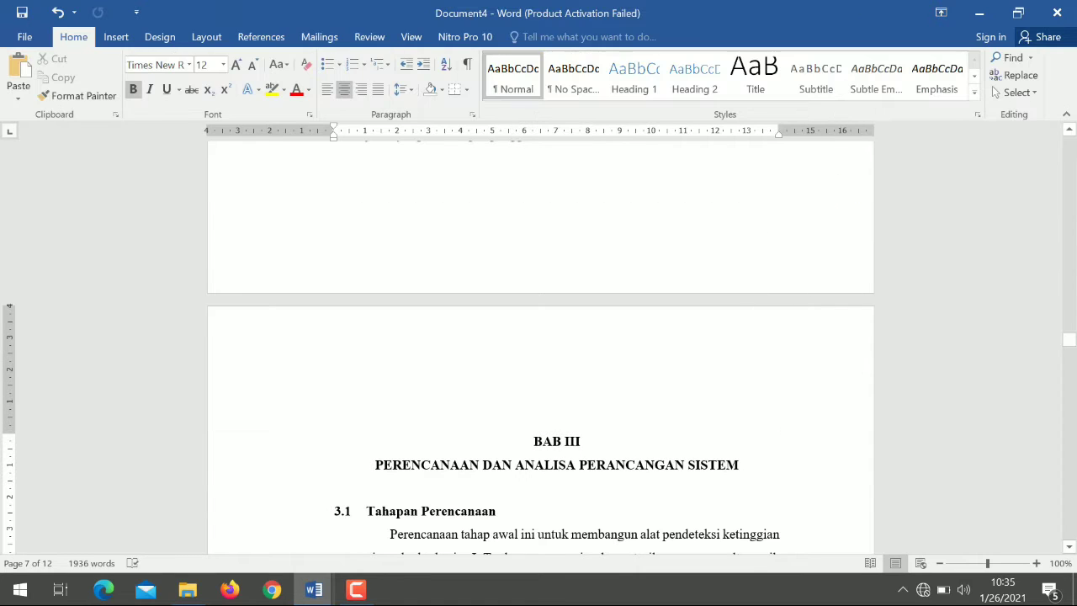
- Insert a Next Page section break before the BAB IV heading and check the section label in that page's header
left_click_drag(1071, 343, 1069, 408)
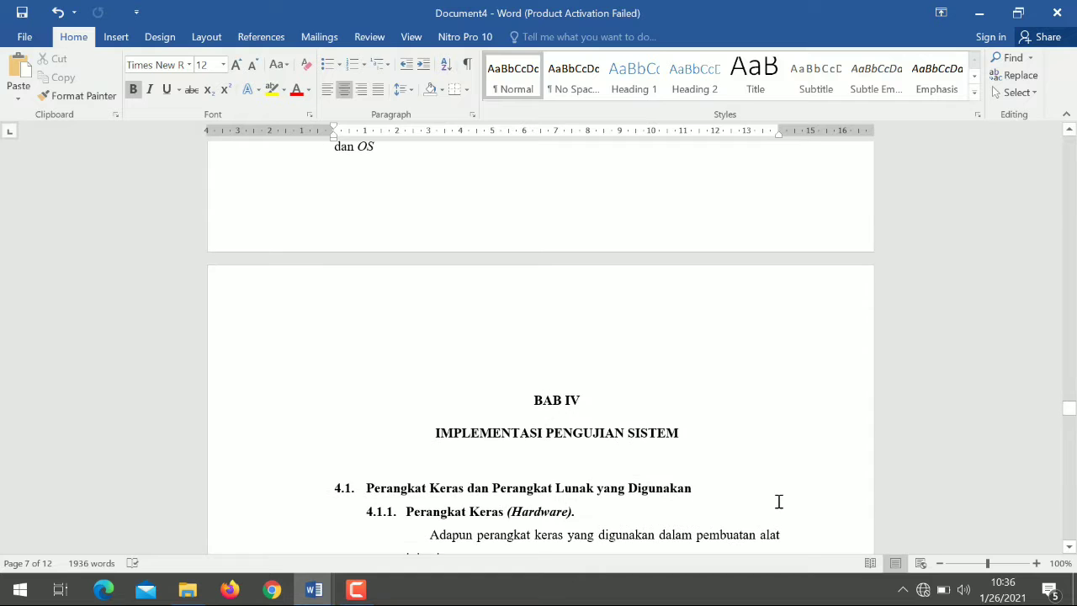
left_click(535, 404)
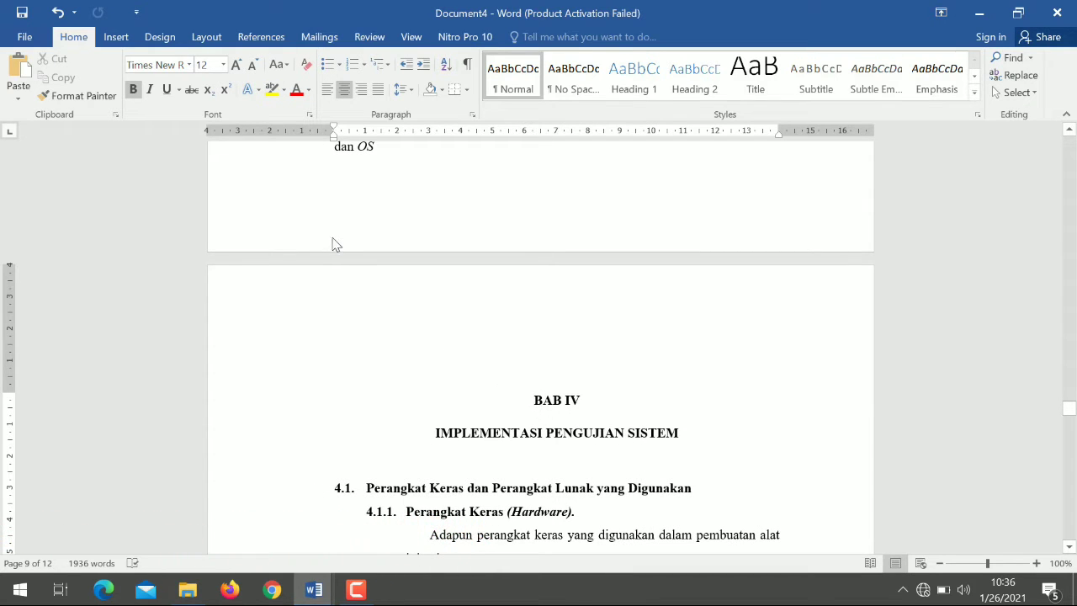
left_click(206, 37)
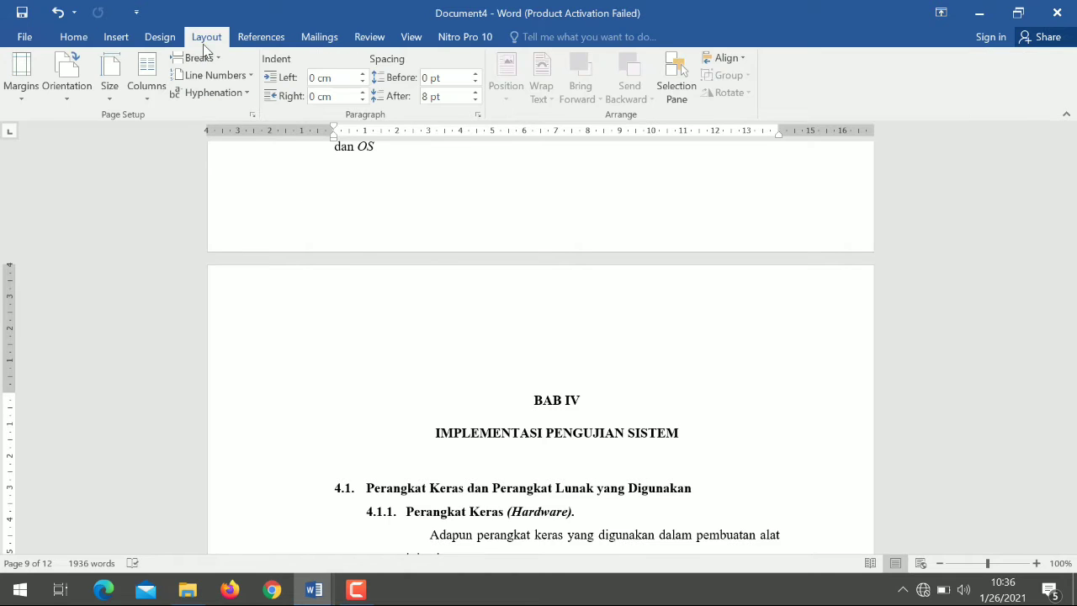
left_click(218, 60)
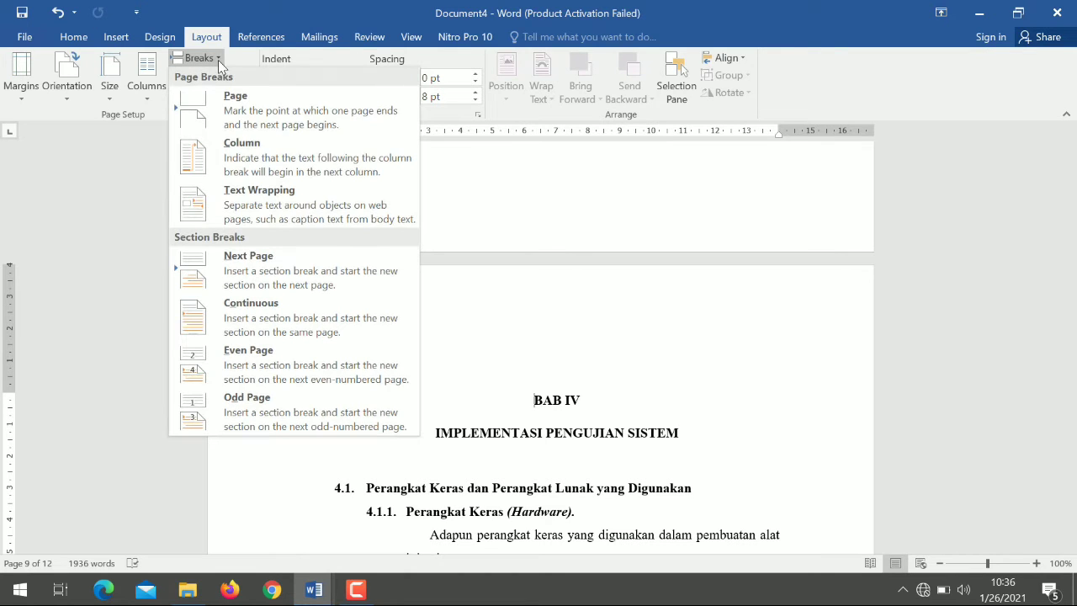
left_click(310, 271)
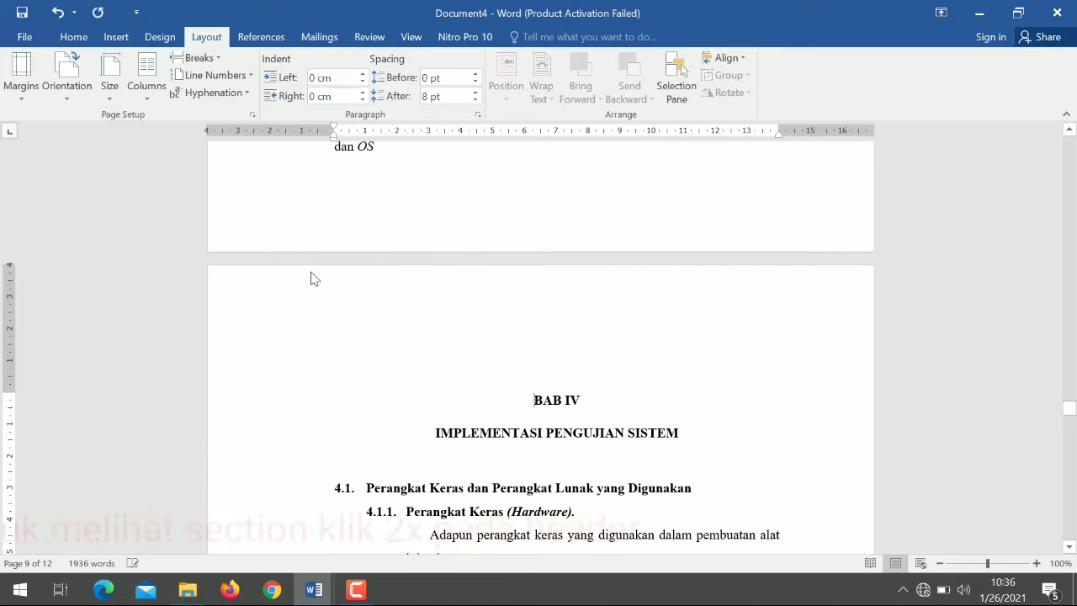
double_click(588, 331)
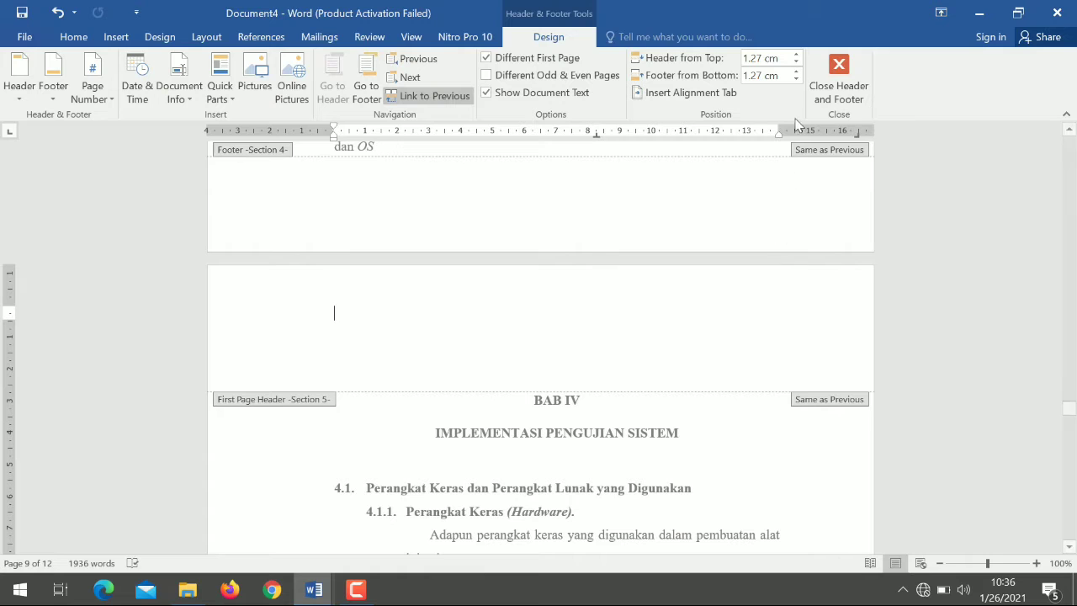
left_click(824, 85)
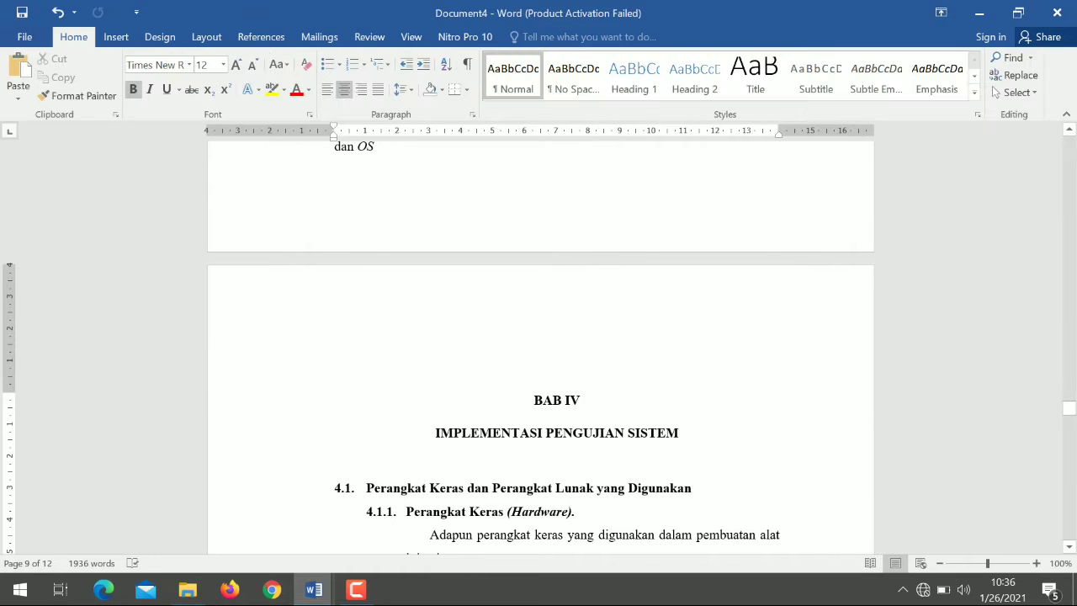
- Insert a Next Page section break before the BAB V heading and open that page's header to check its section label
left_click_drag(1071, 411, 1072, 477)
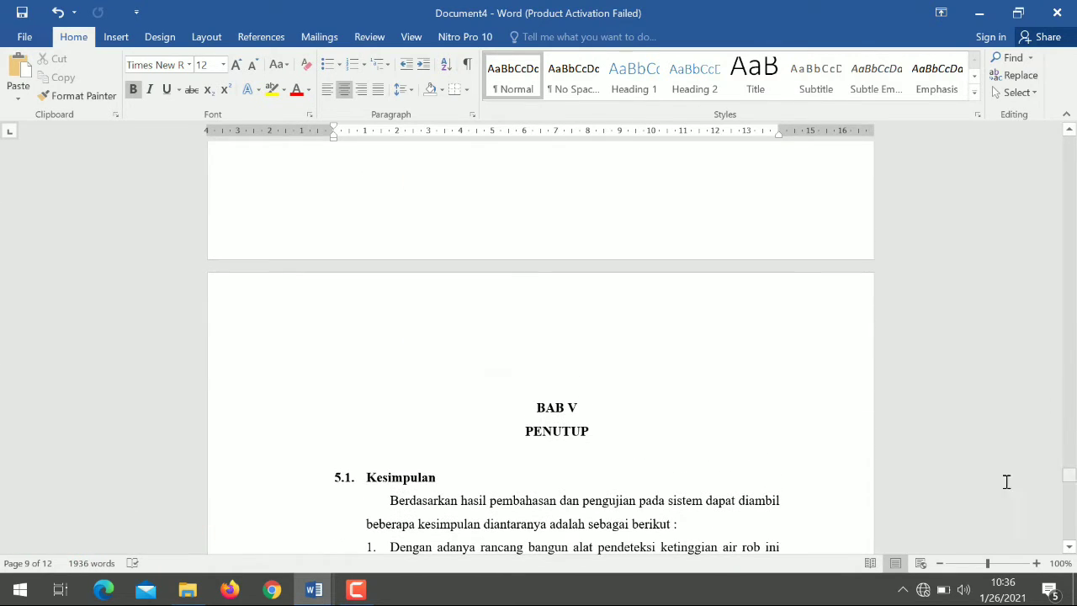
left_click(539, 413)
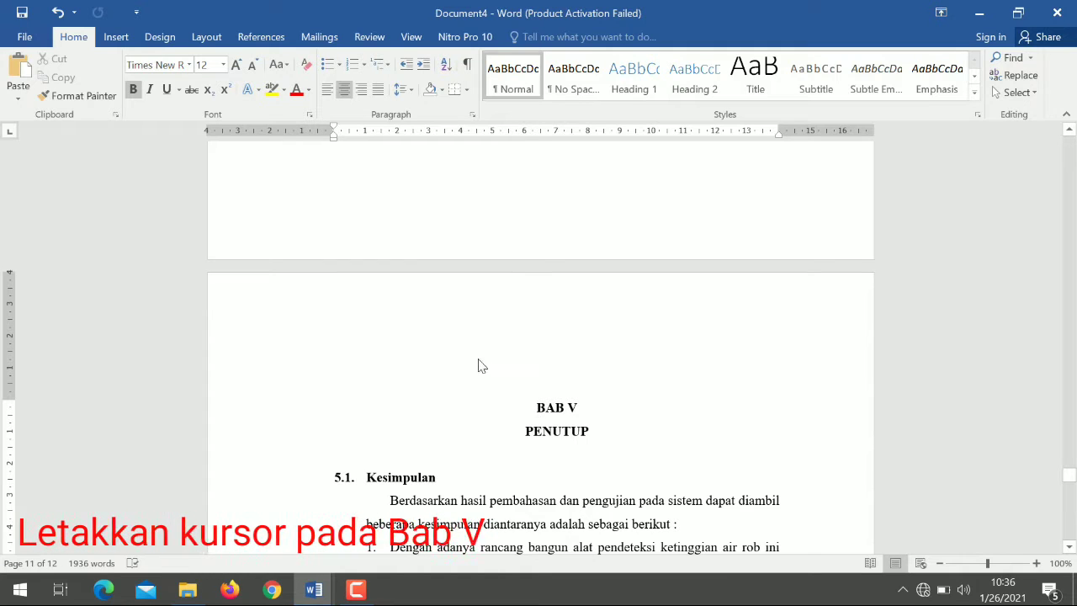
left_click(205, 41)
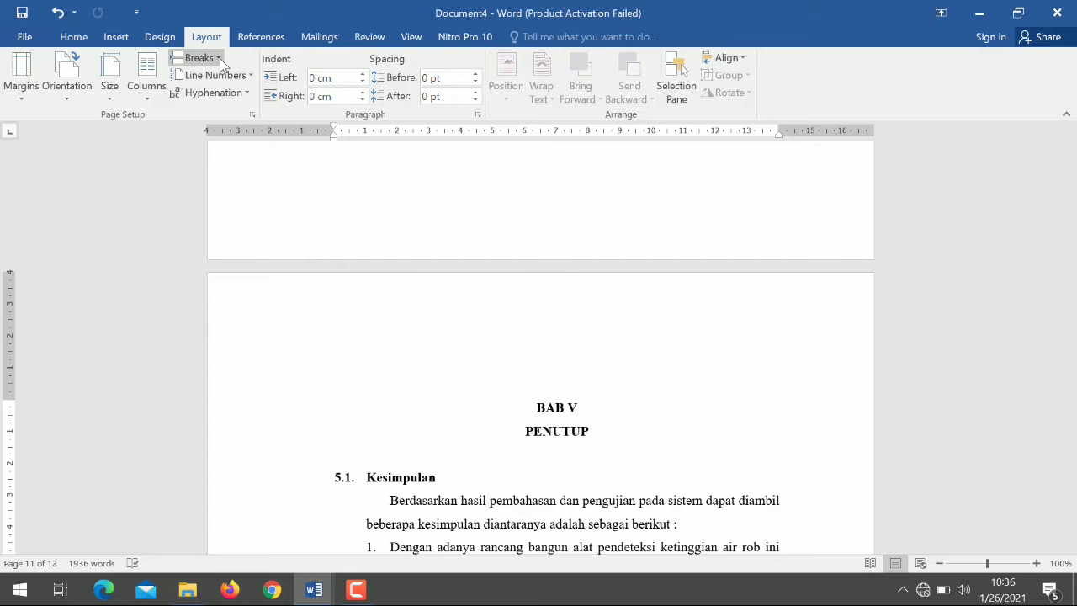
left_click(218, 58)
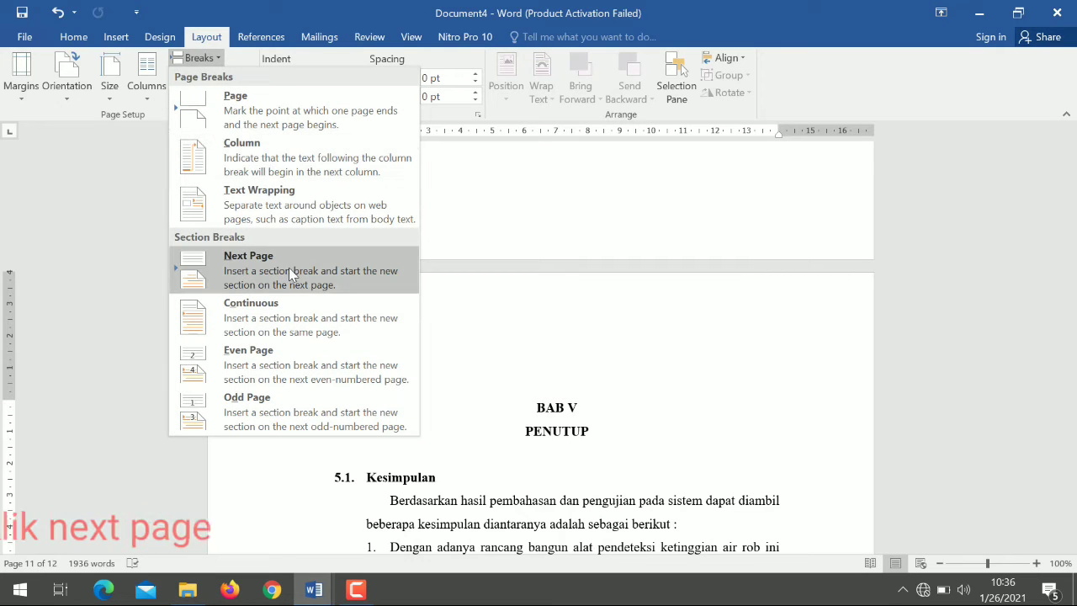
left_click(323, 273)
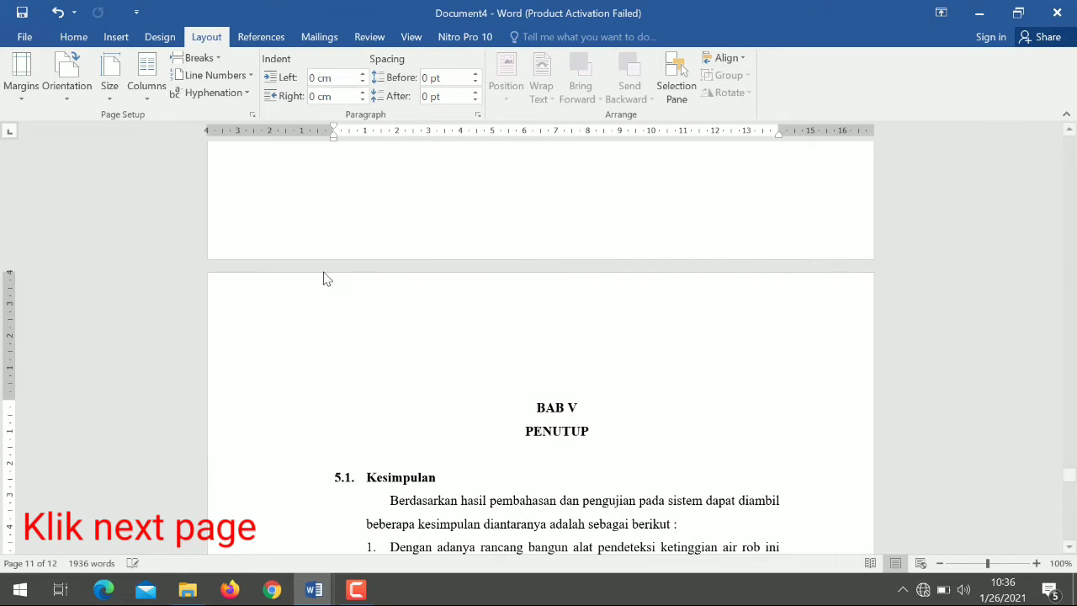
double_click(543, 336)
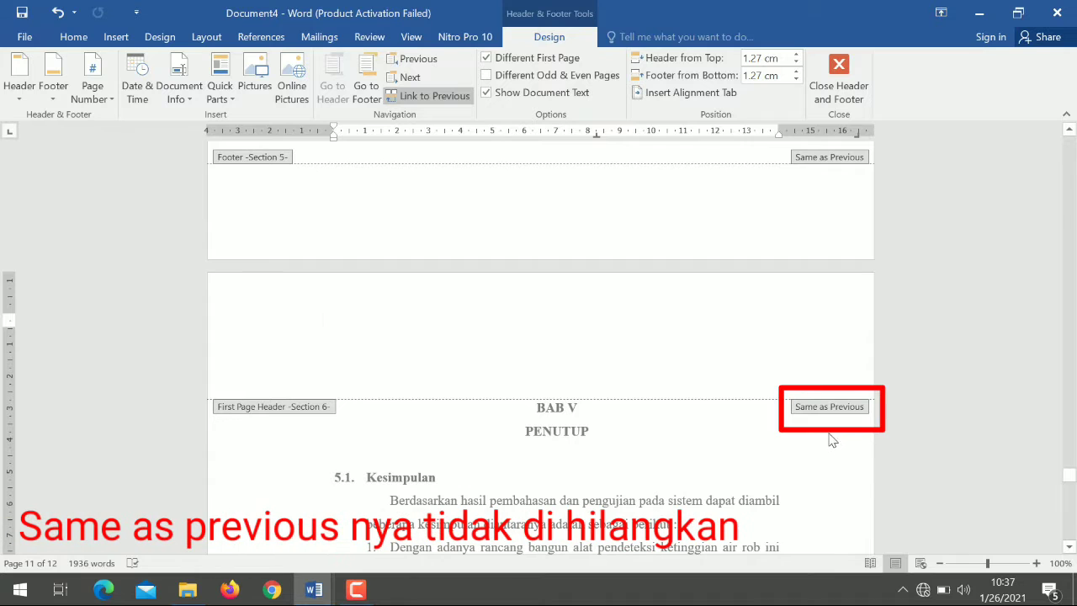
- Close the BAB V header and insert a Plain Number 2 page number at the bottom of the thesis cover page
left_click(827, 109)
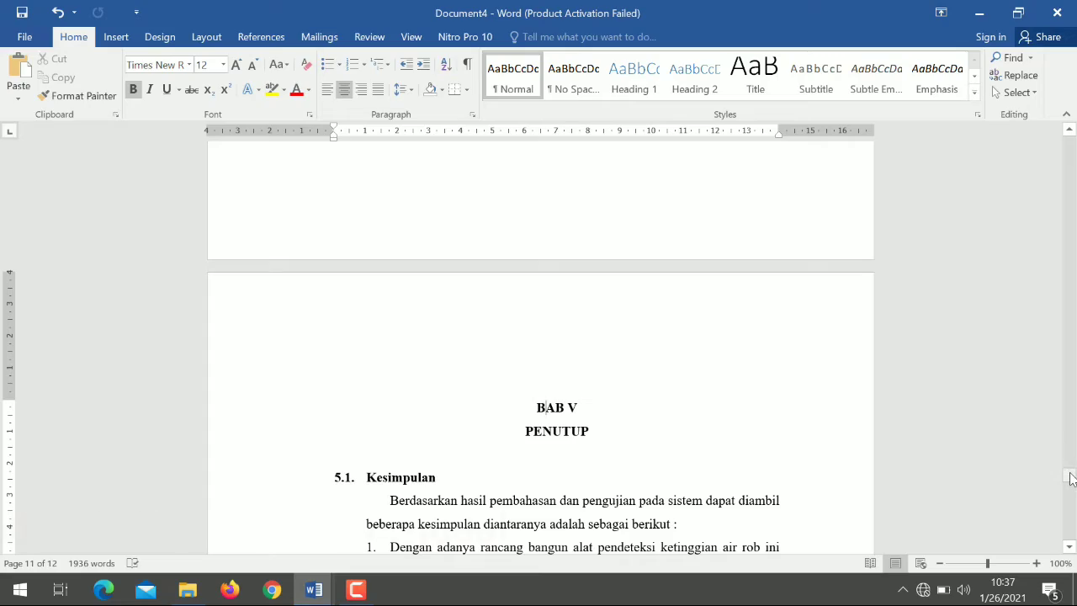
left_click_drag(1072, 479, 1071, 459)
left_click_drag(1072, 452, 1048, 171)
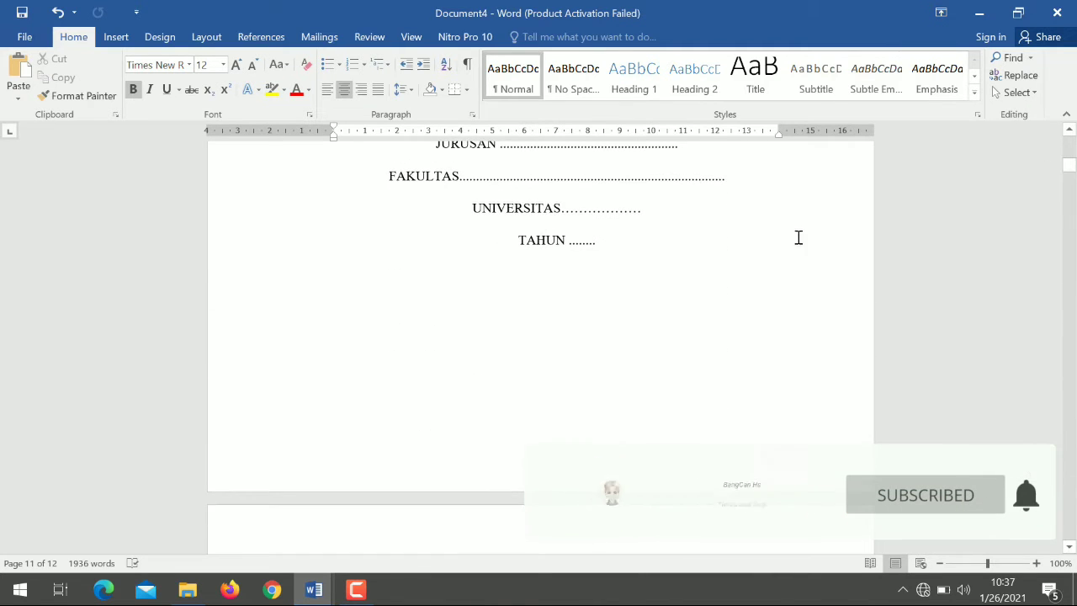
left_click(606, 241)
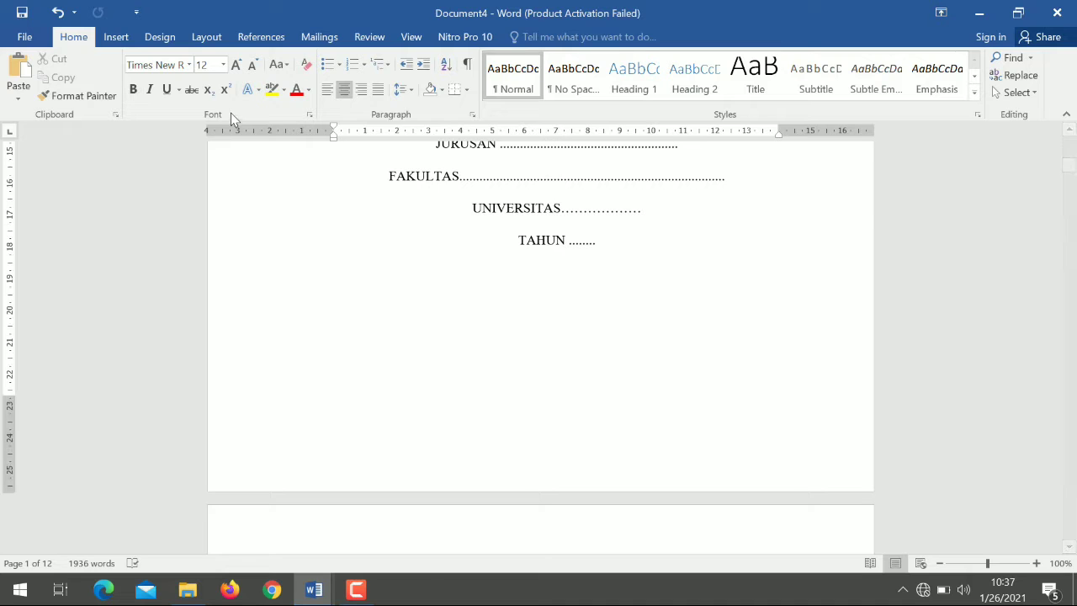
left_click(126, 38)
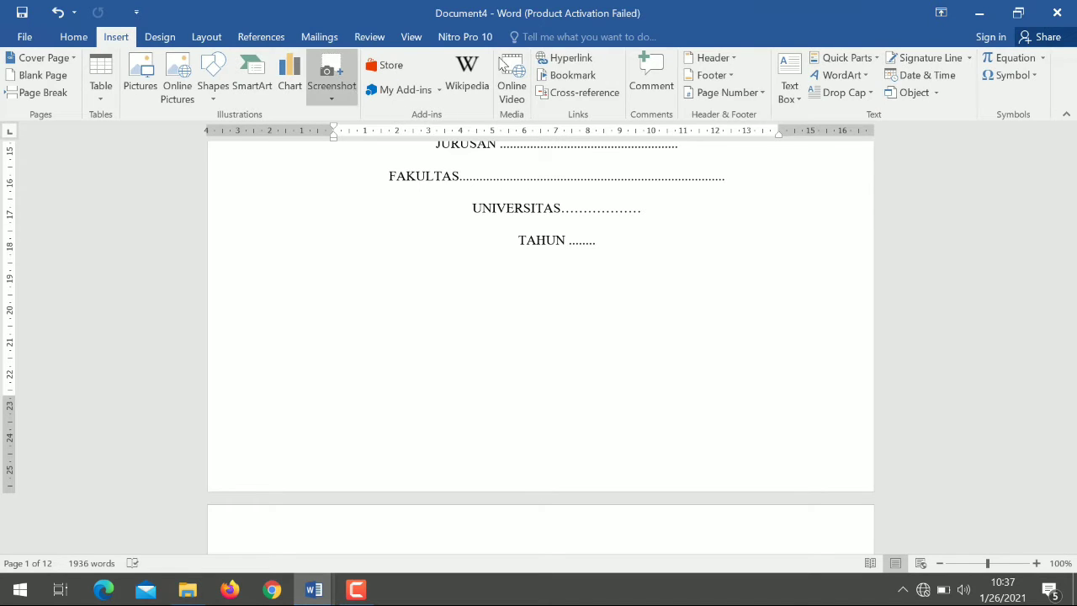
left_click(753, 94)
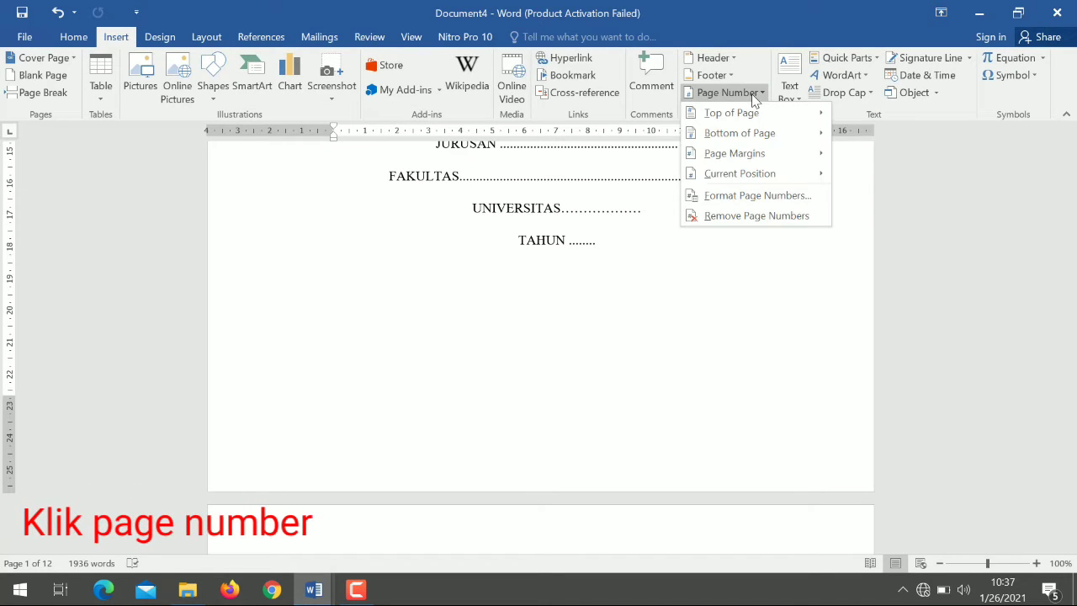
mouse_move(762, 119)
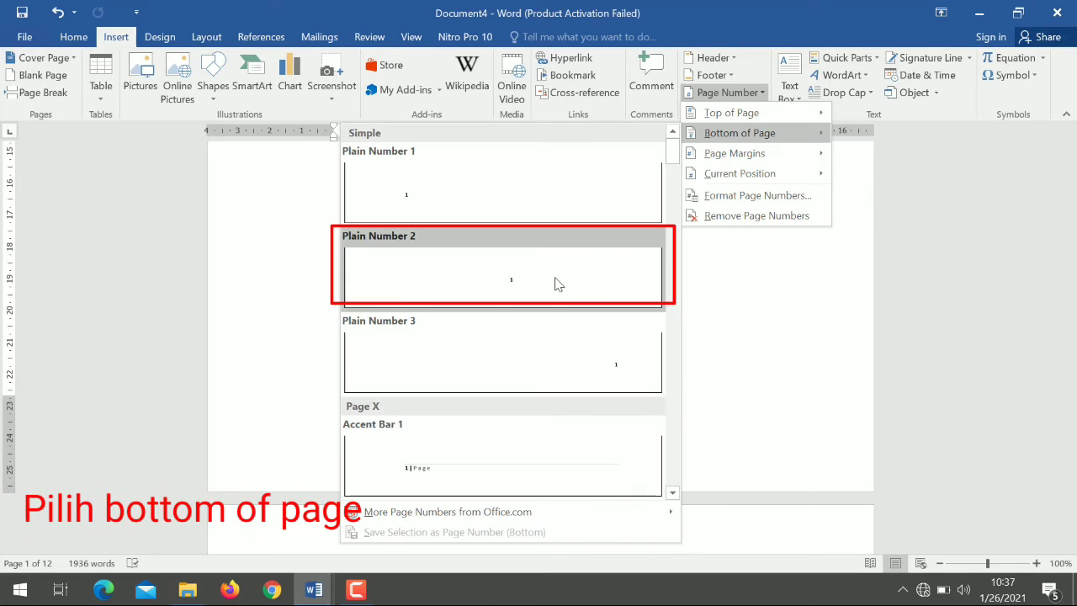
left_click(556, 283)
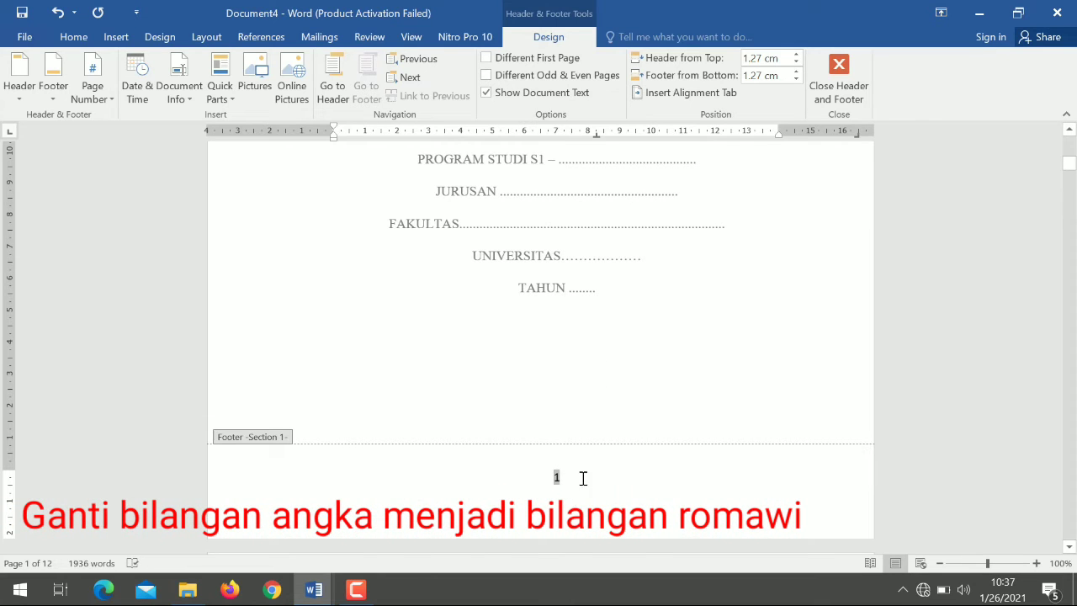
- Set the front matter's page number format to i, ii, iii and leave footer editing
left_click(92, 93)
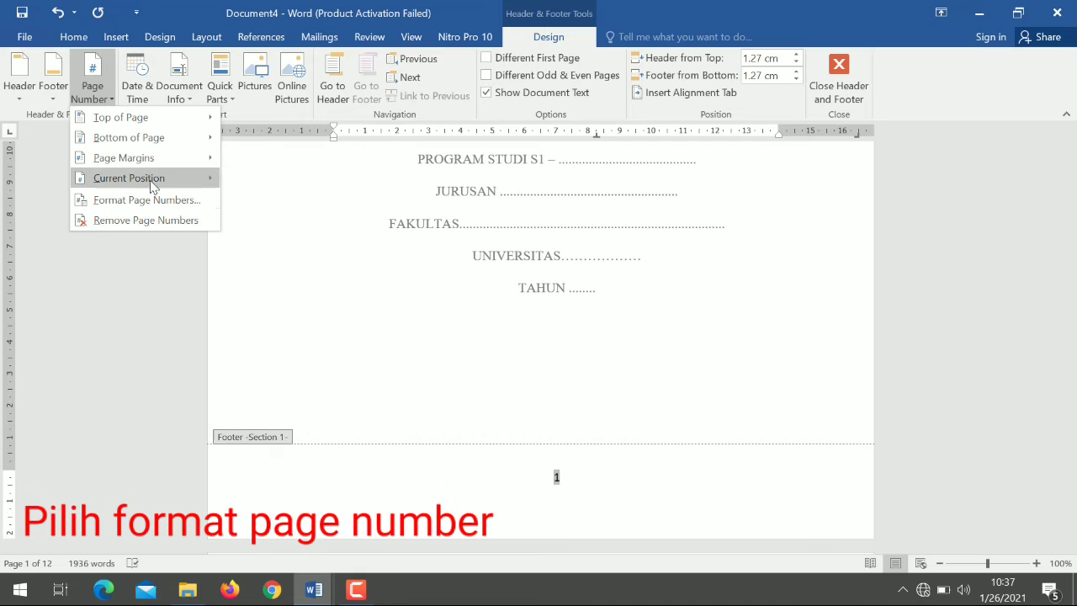
left_click(183, 200)
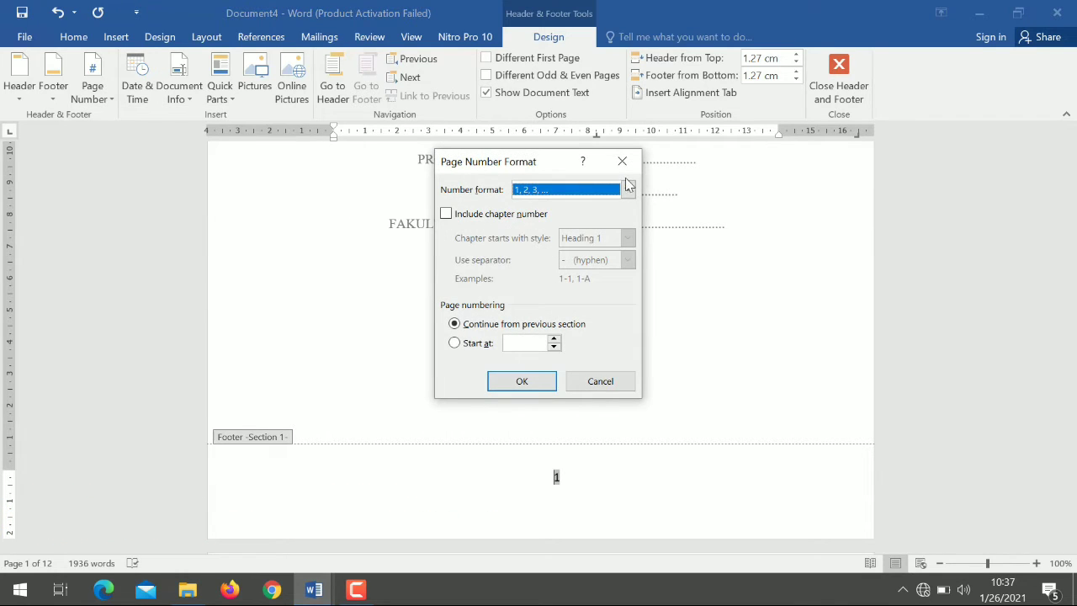
left_click(628, 188)
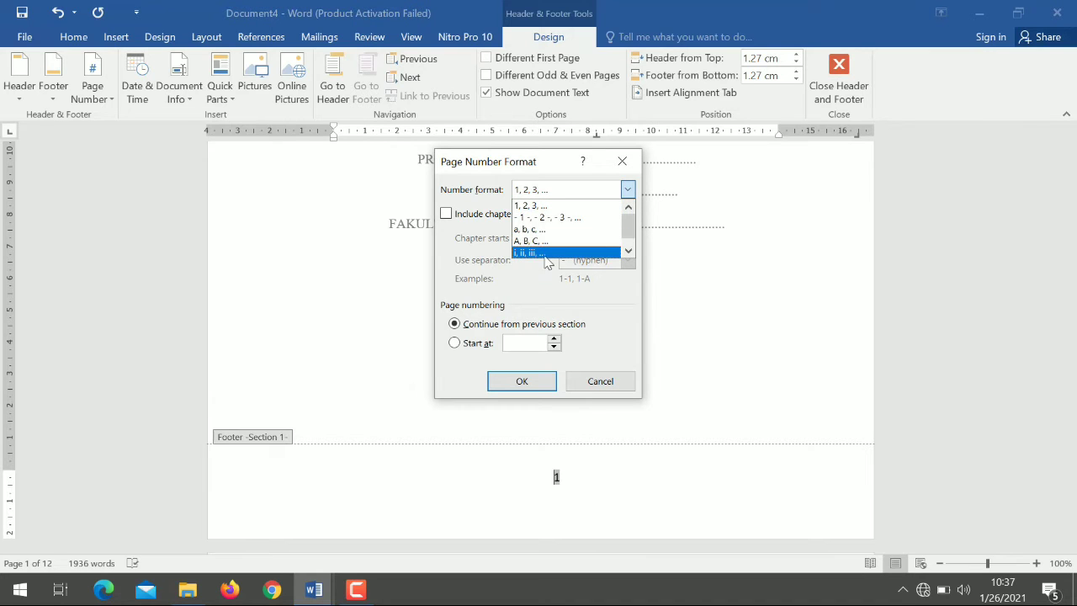
left_click(561, 253)
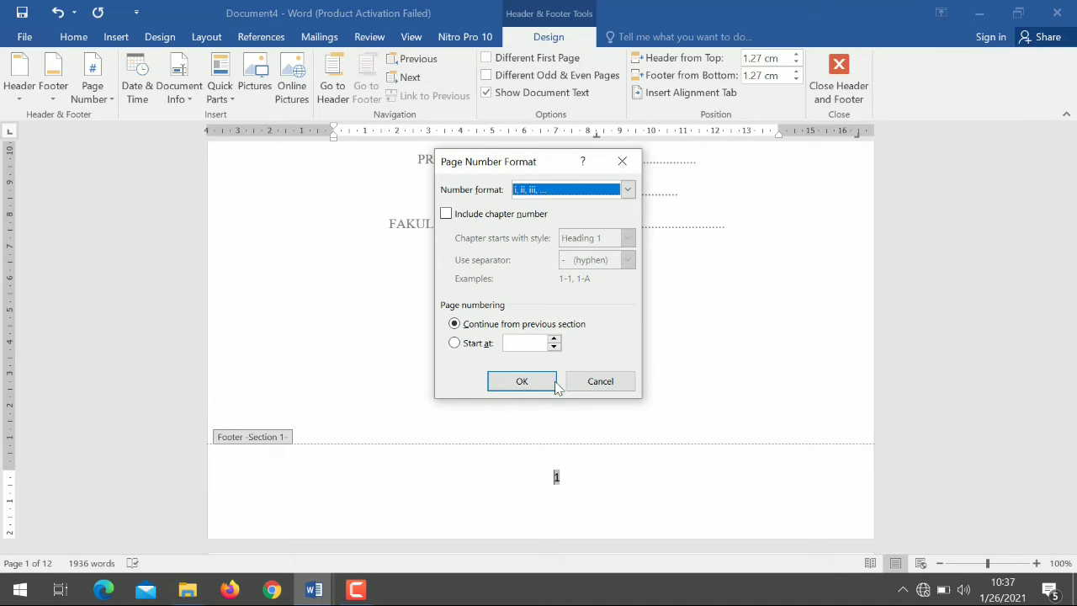
left_click(521, 381)
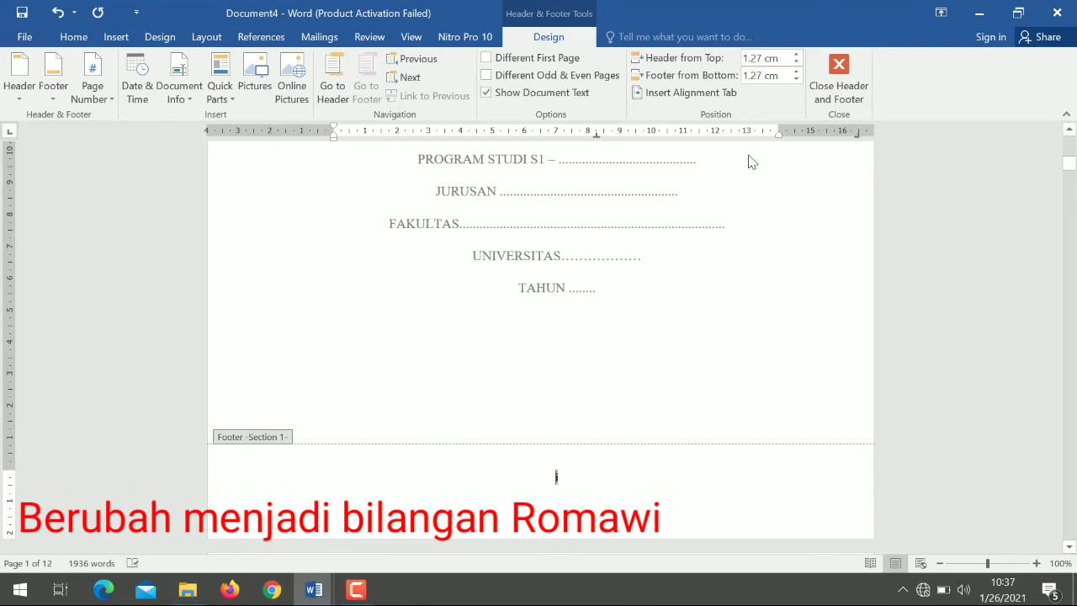
left_click(838, 80)
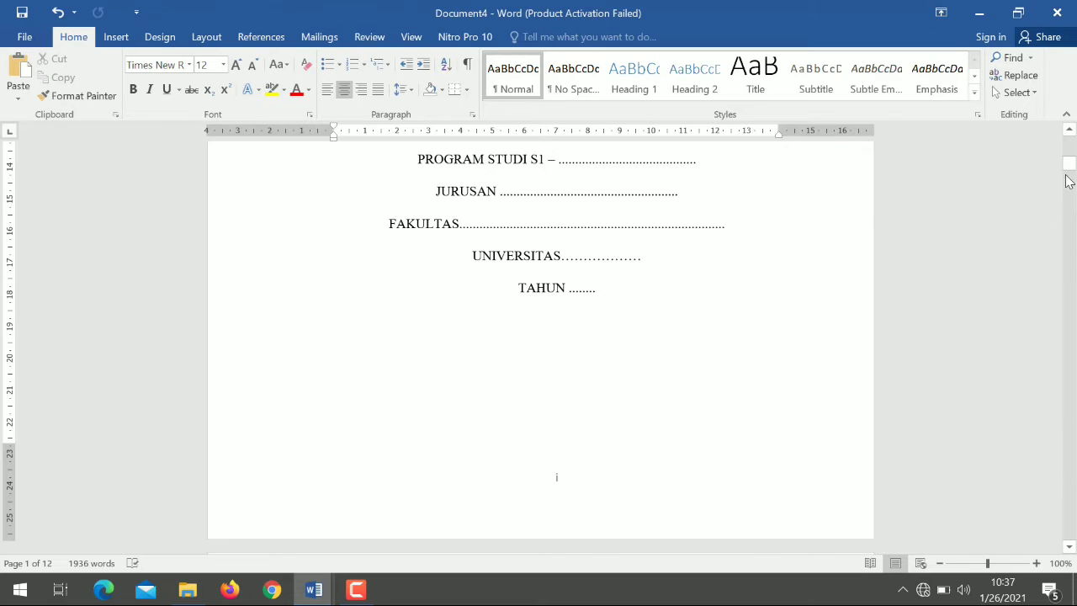
- Insert a Plain Number 2 page number at the bottom of the first page of BAB I
left_click_drag(1072, 169, 1072, 200)
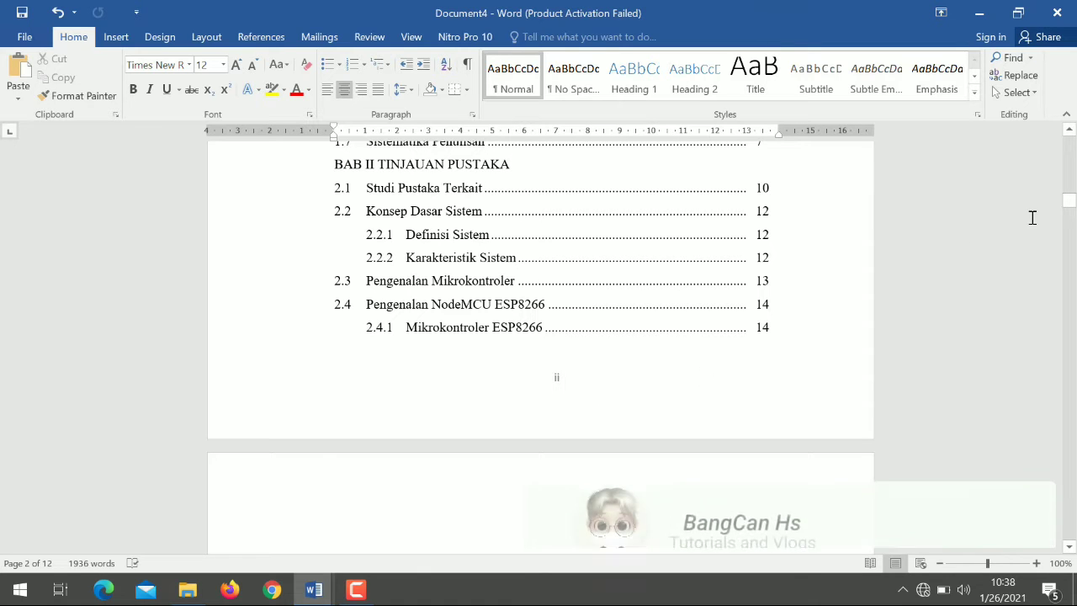
left_click_drag(1070, 210, 1069, 244)
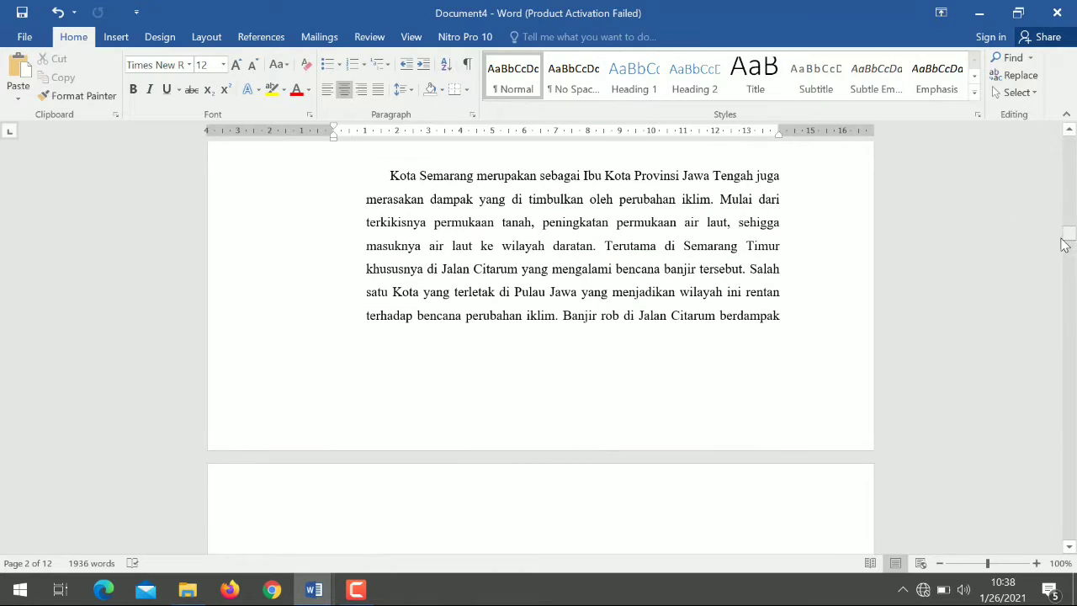
left_click(478, 334)
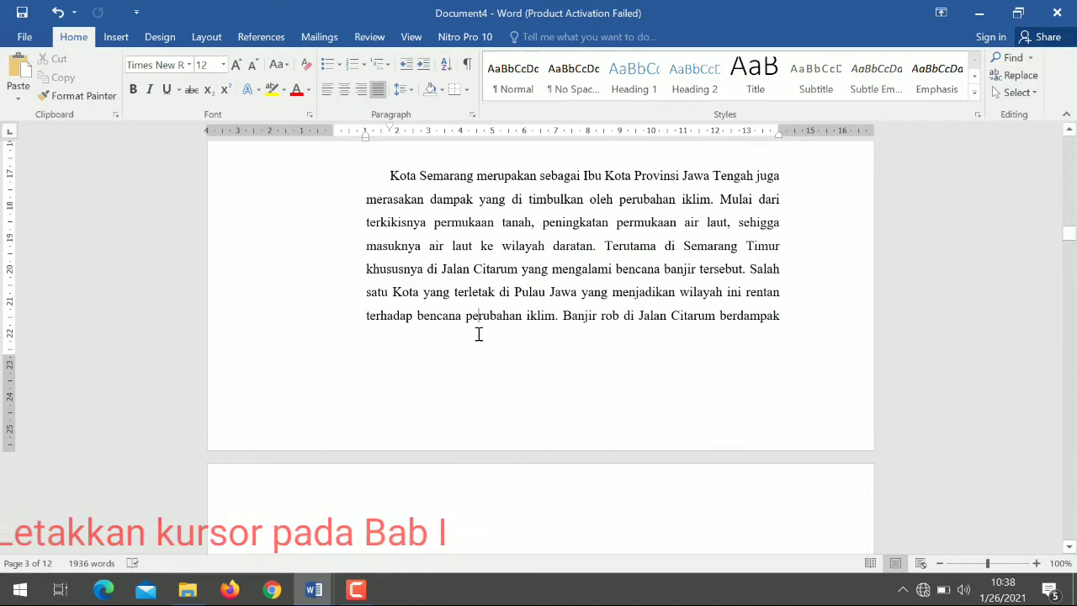
left_click(117, 38)
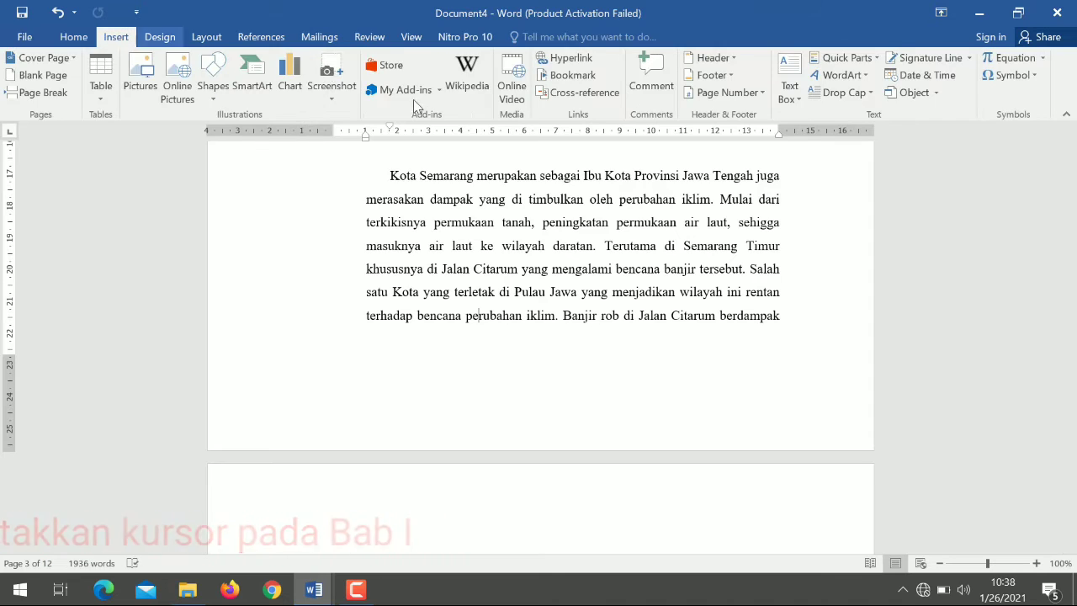
left_click(760, 93)
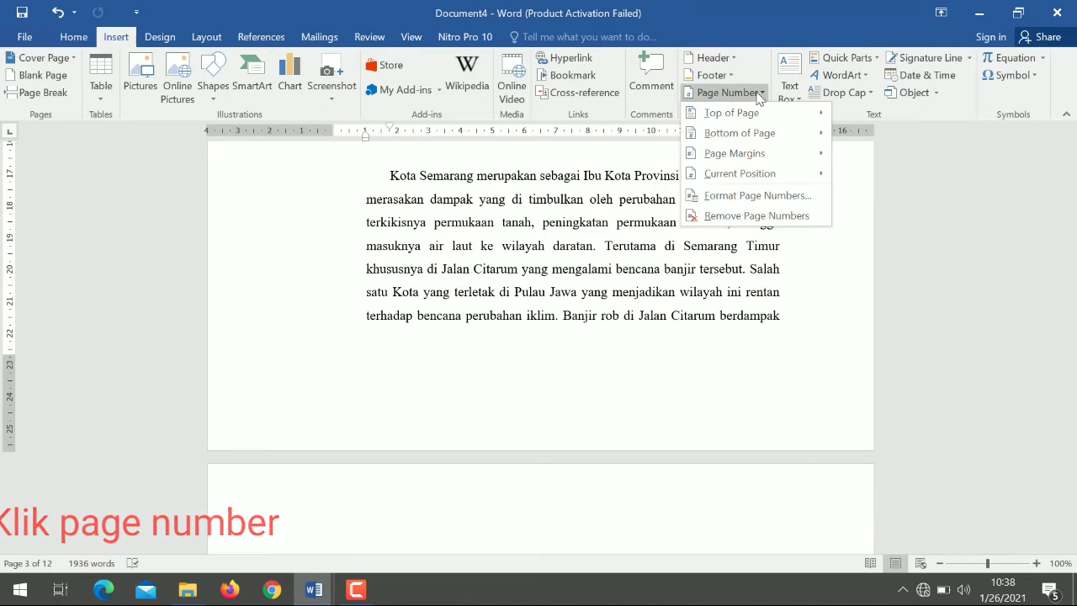
left_click(762, 134)
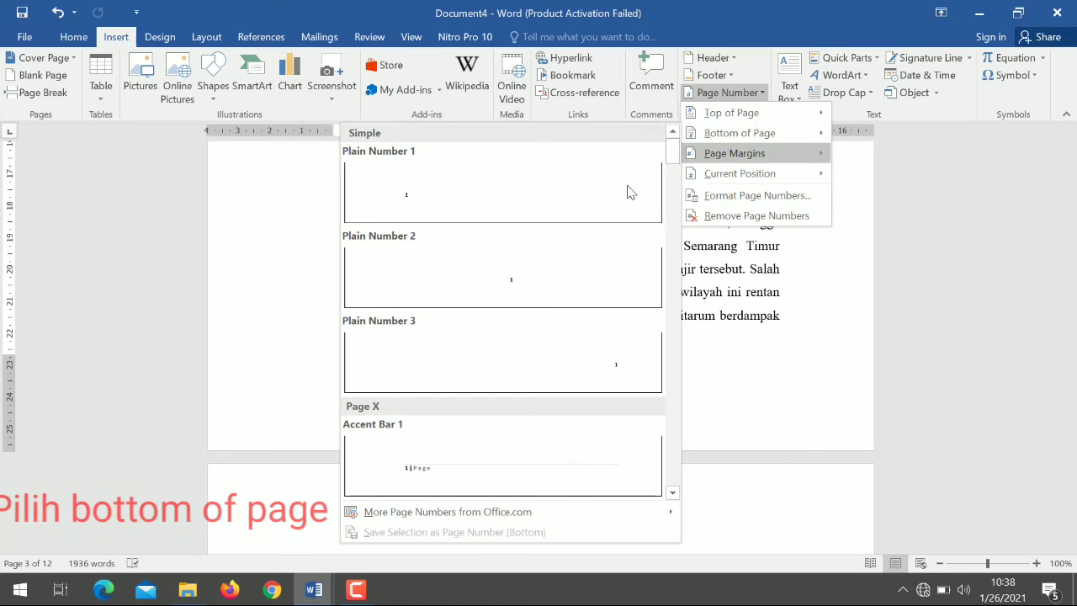
left_click(592, 267)
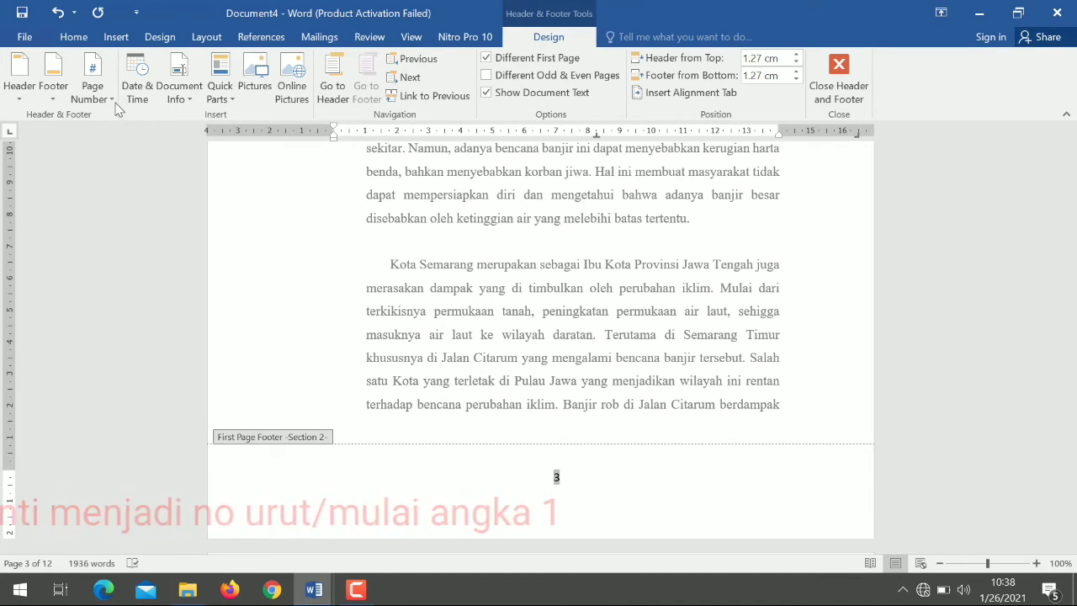
- Set the BAB I section's page numbering to start at 1 and leave footer editing
left_click(112, 99)
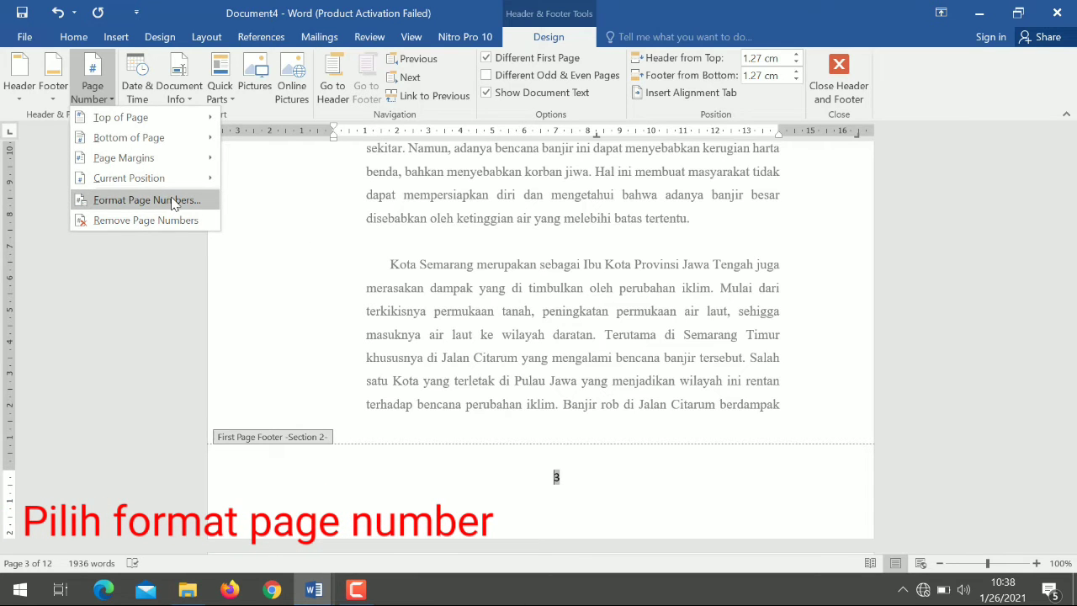
left_click(172, 201)
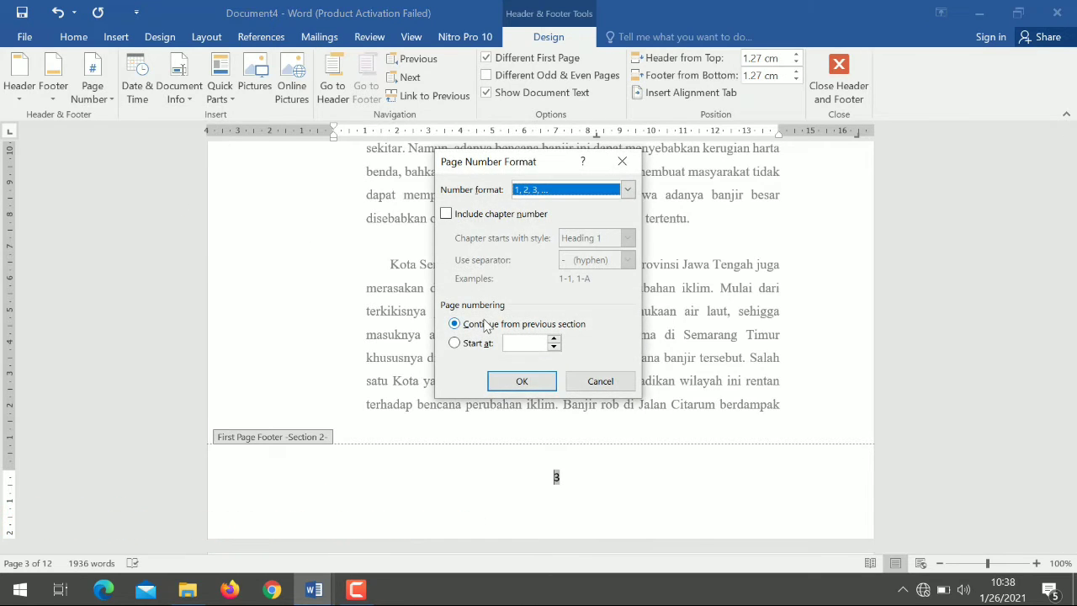
left_click(477, 346)
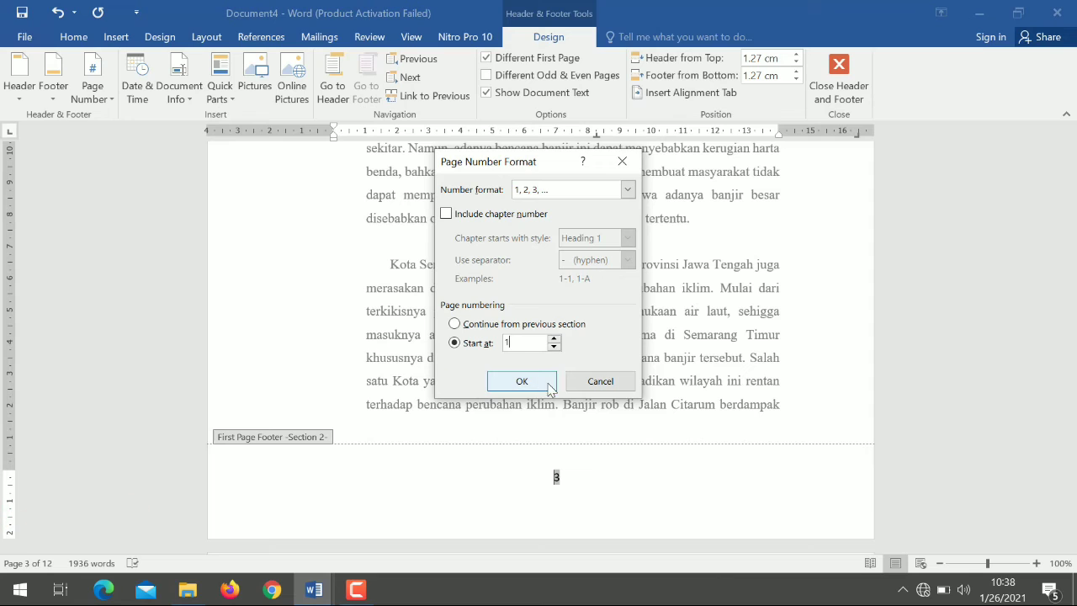
left_click(522, 382)
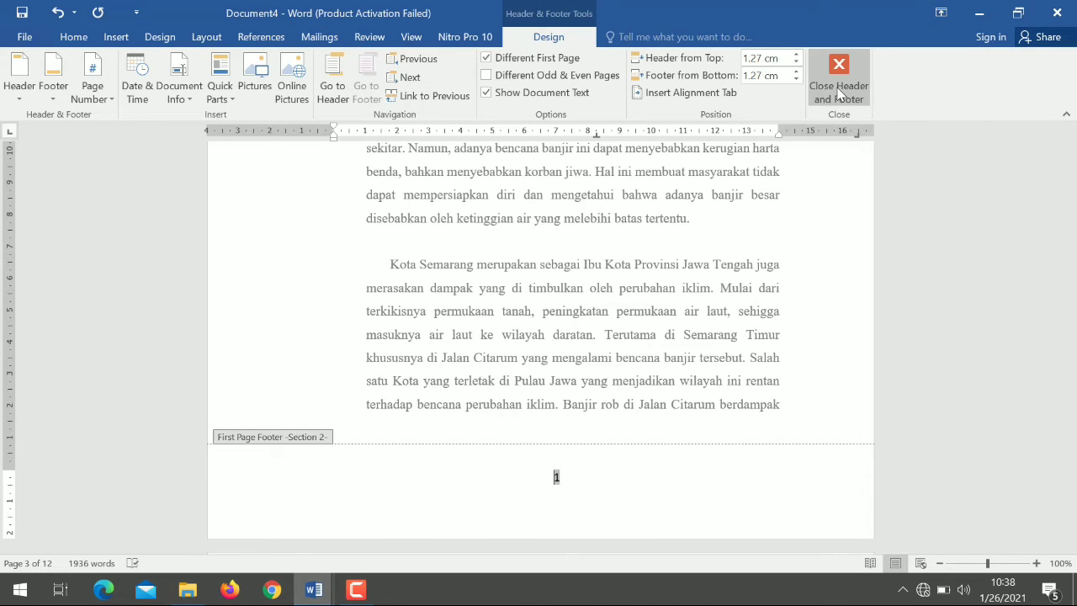
left_click(839, 95)
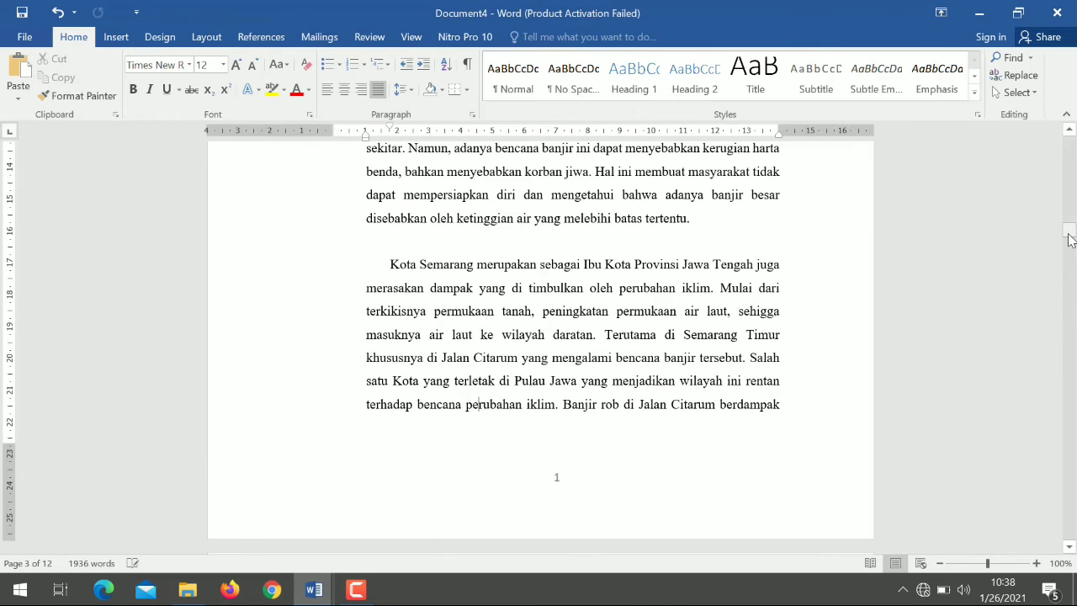
- Insert a Plain Number 3 page number at the top of the second page of BAB I and leave header editing
left_click_drag(1070, 240, 1072, 244)
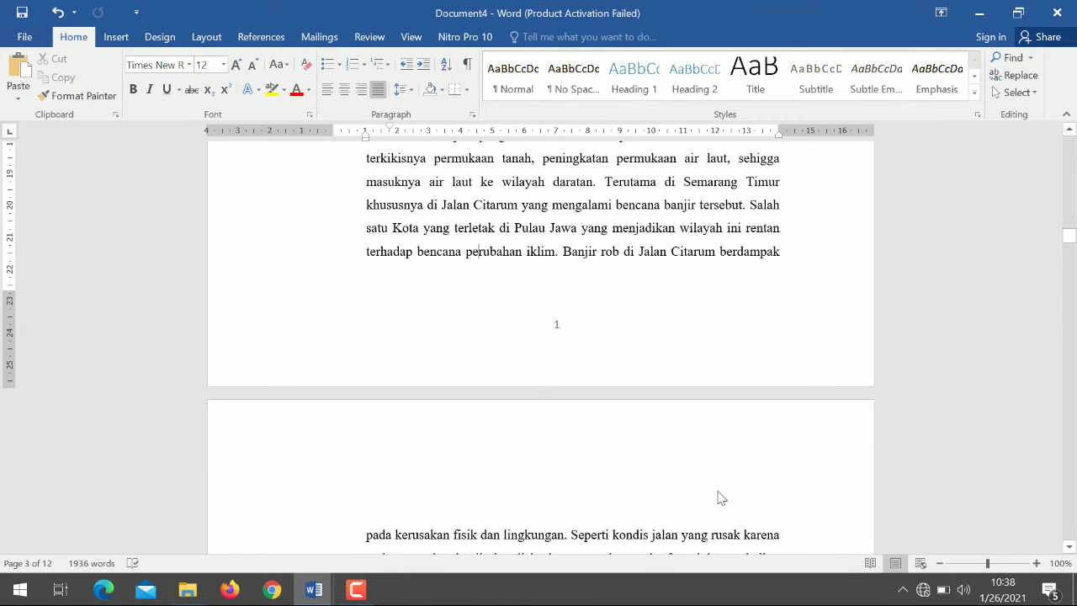
left_click(666, 530)
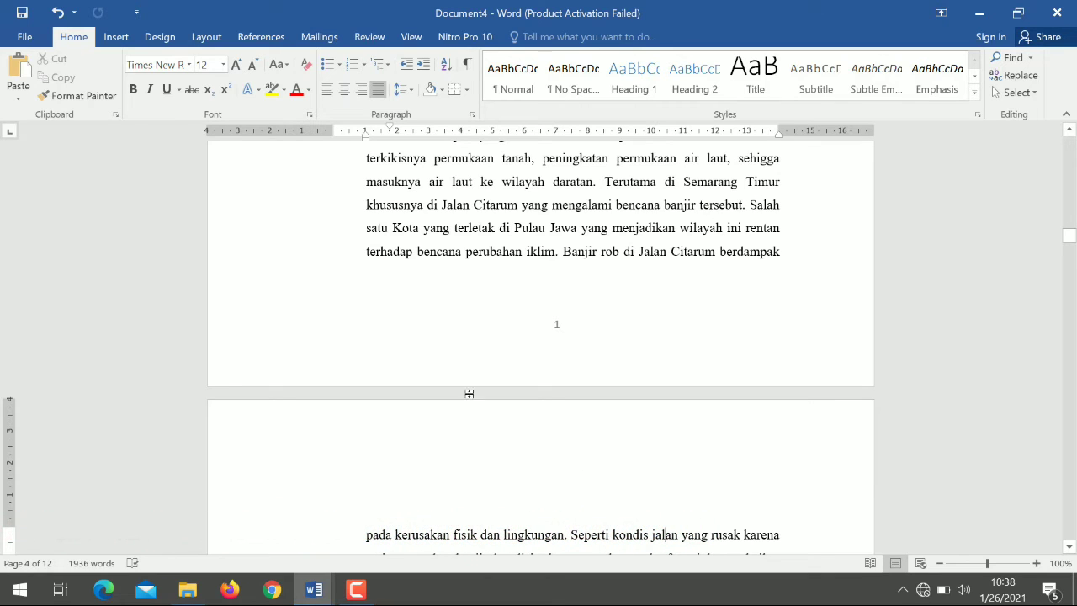
left_click(115, 38)
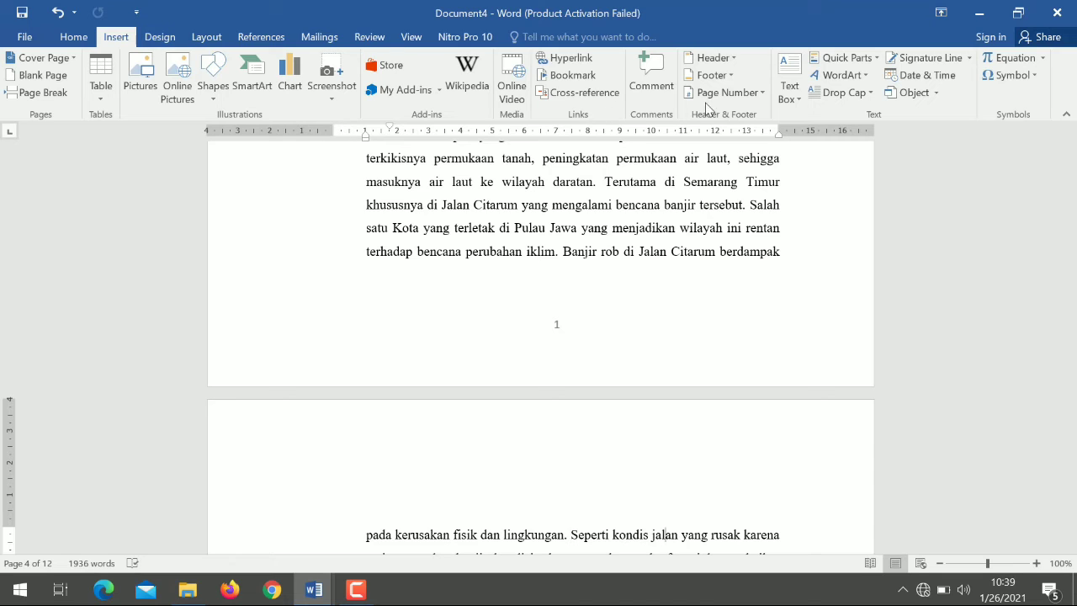
left_click(753, 94)
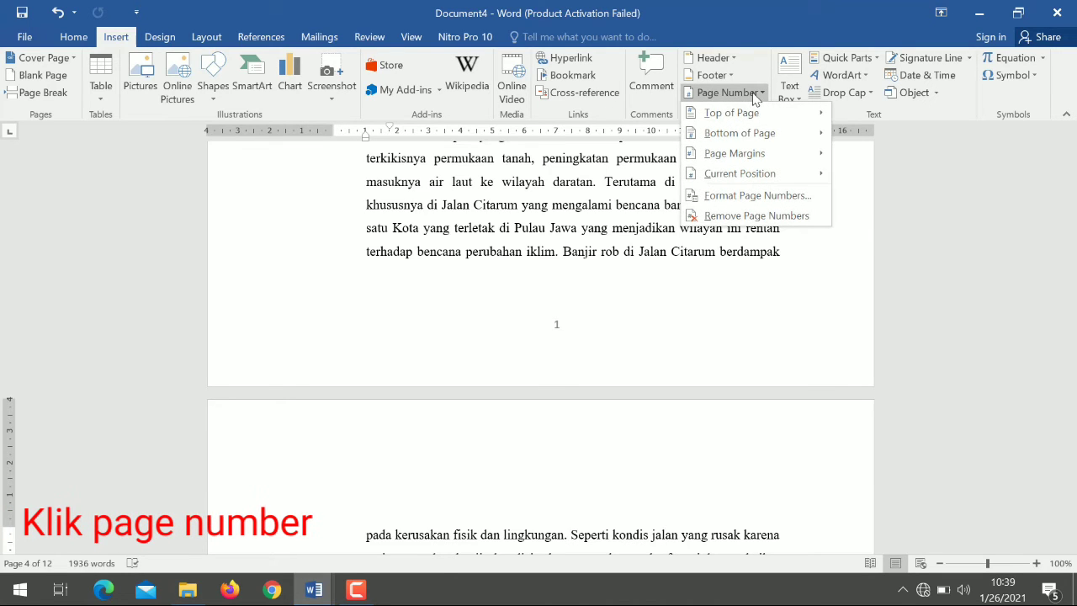
mouse_move(782, 114)
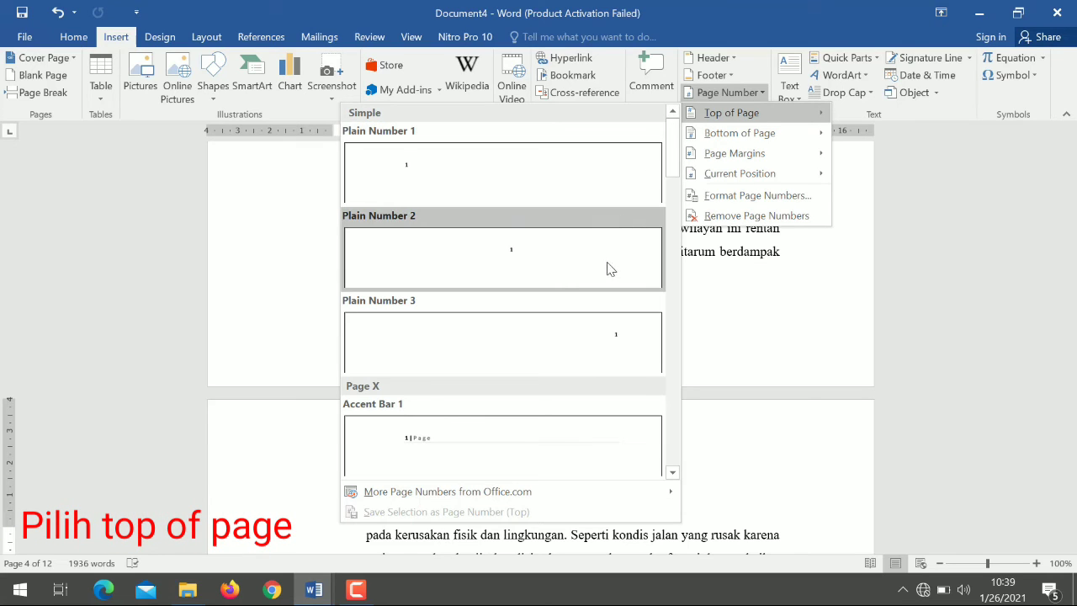
left_click(549, 364)
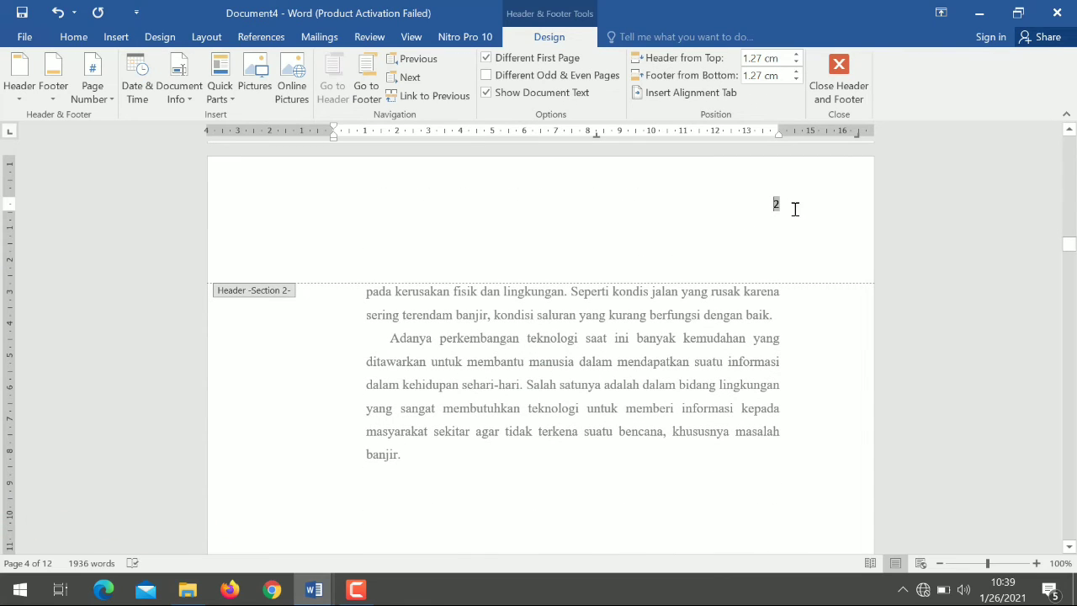
left_click(851, 105)
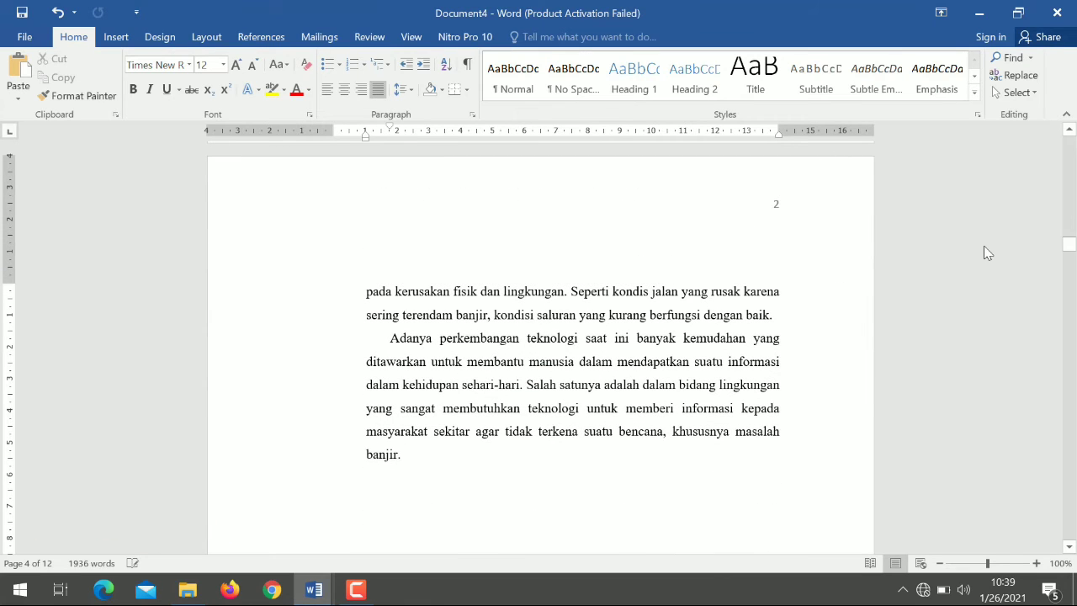
- Check the position and sequence of the page numbers on the chapter pages from BAB I onward
scroll(1071, 244, "up", 3)
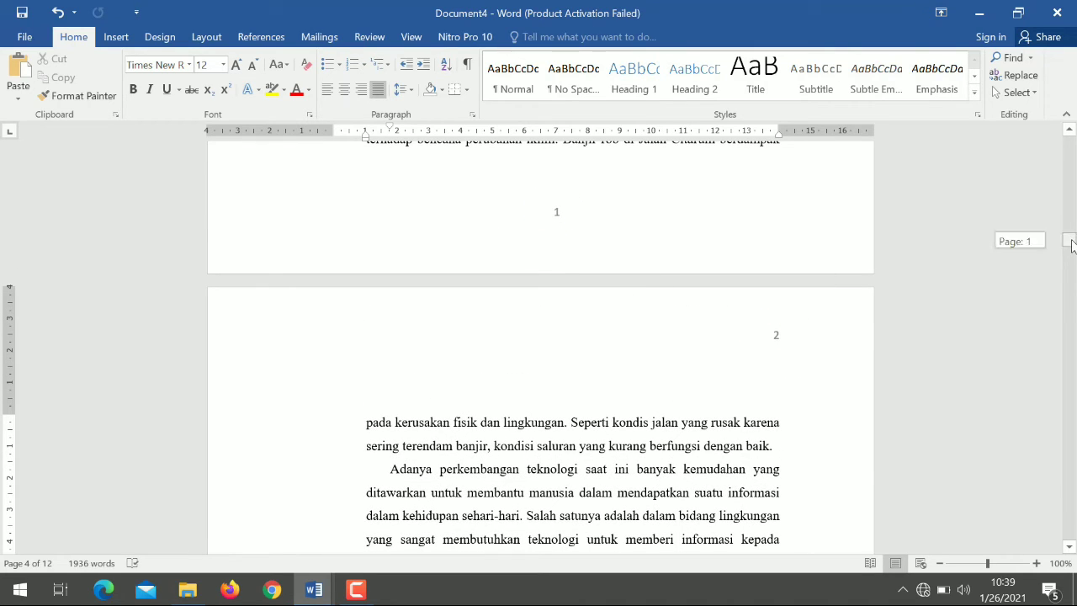
left_click_drag(1071, 244, 1071, 312)
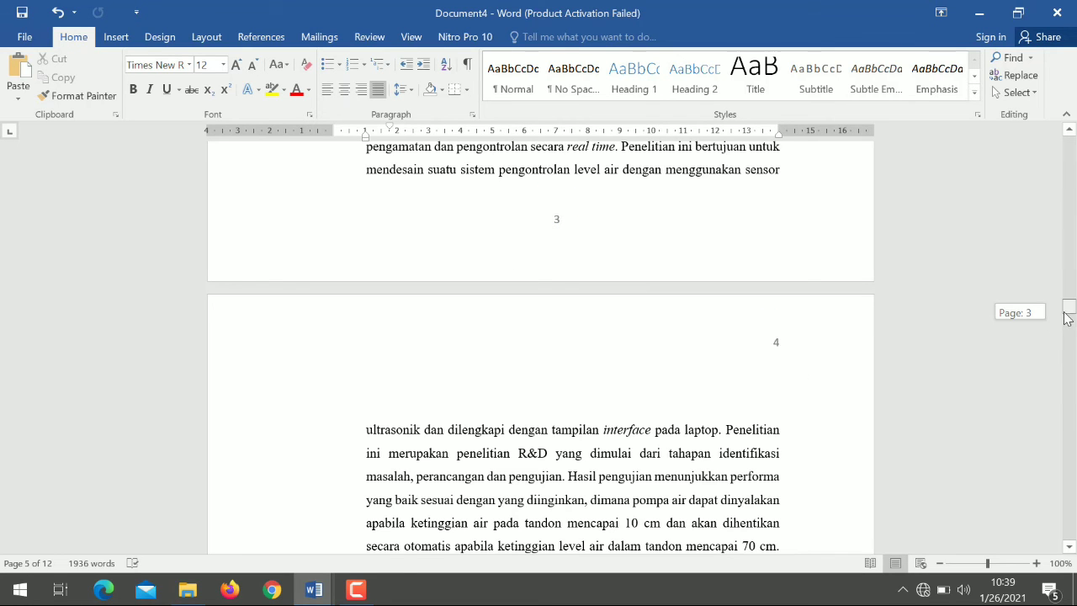
left_click_drag(1068, 318, 1066, 378)
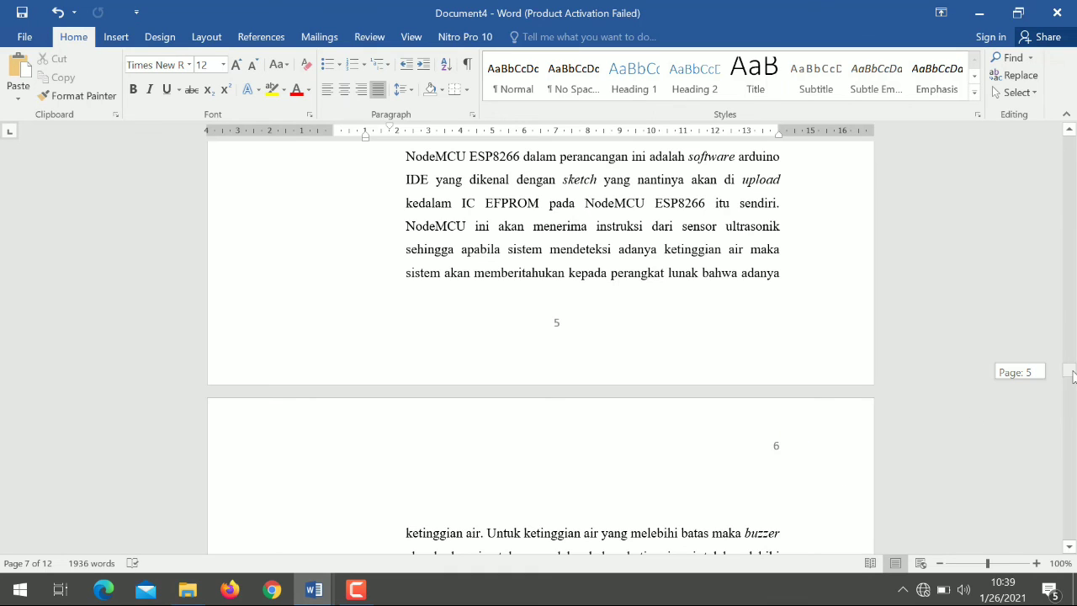
left_click_drag(1072, 375, 1072, 437)
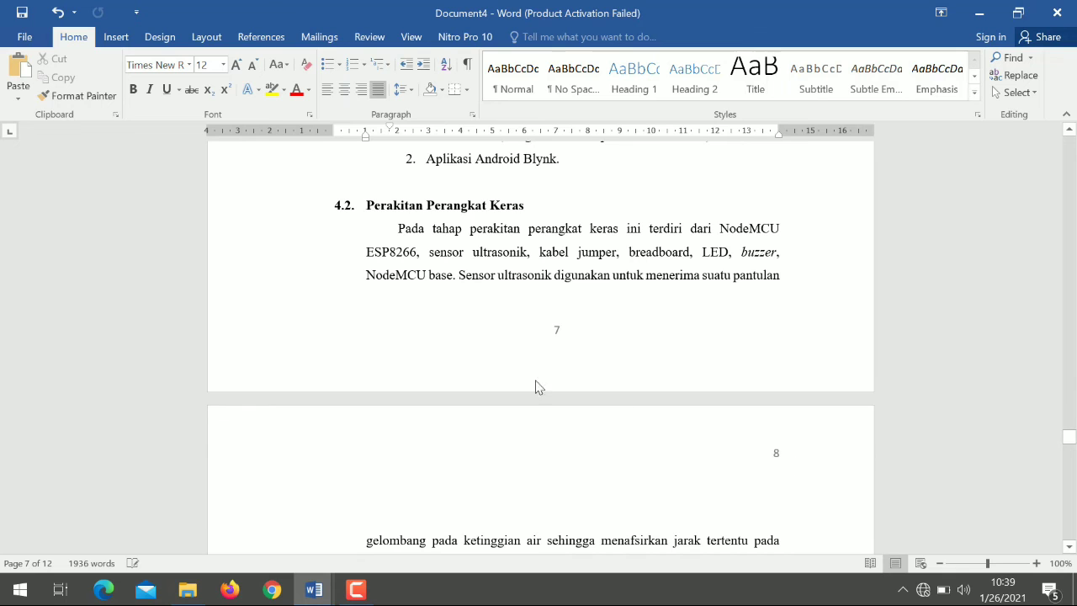